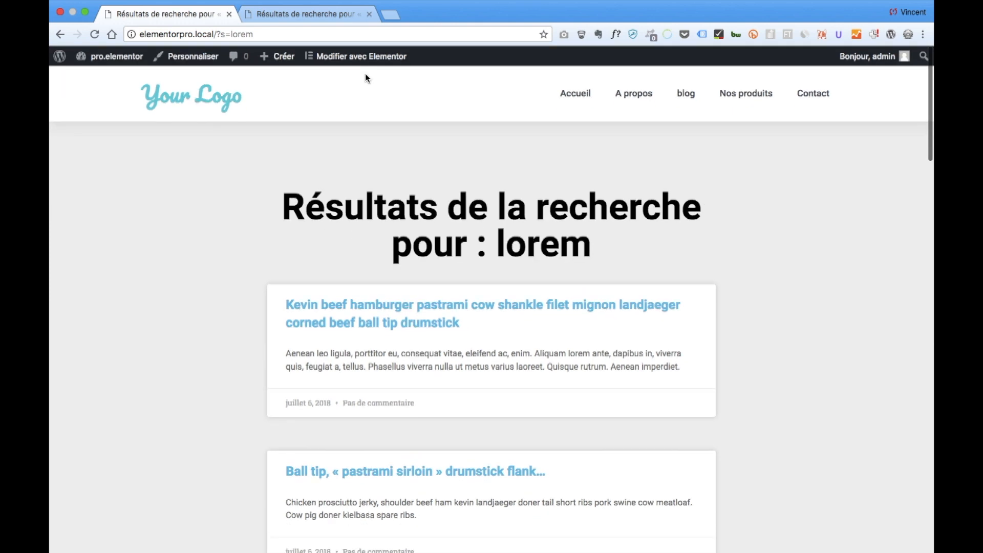
# Step: Compare the "lorem" search results pages of the elementorpro.local and proelementor.local sites
pyautogui.click(325, 15)
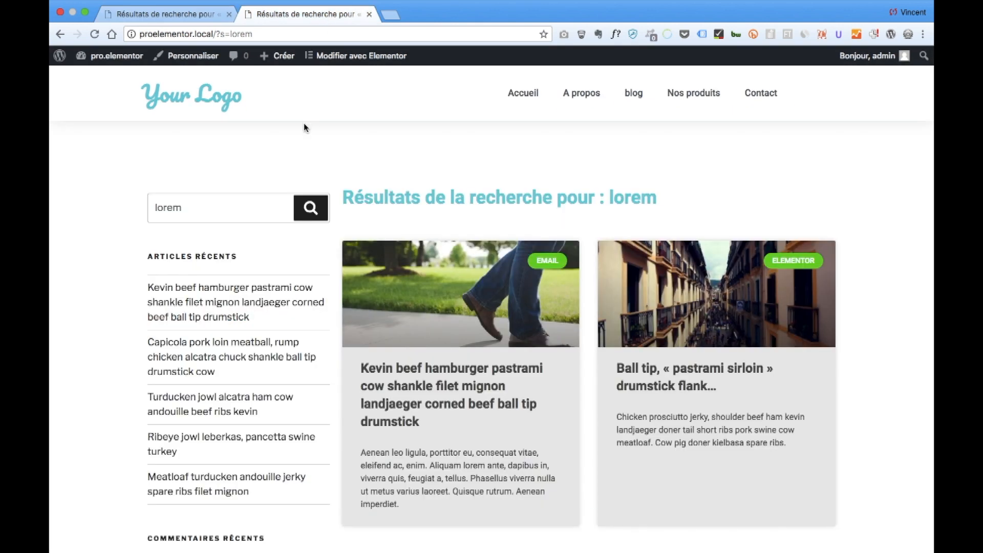
pyautogui.click(300, 218)
pyautogui.click(190, 14)
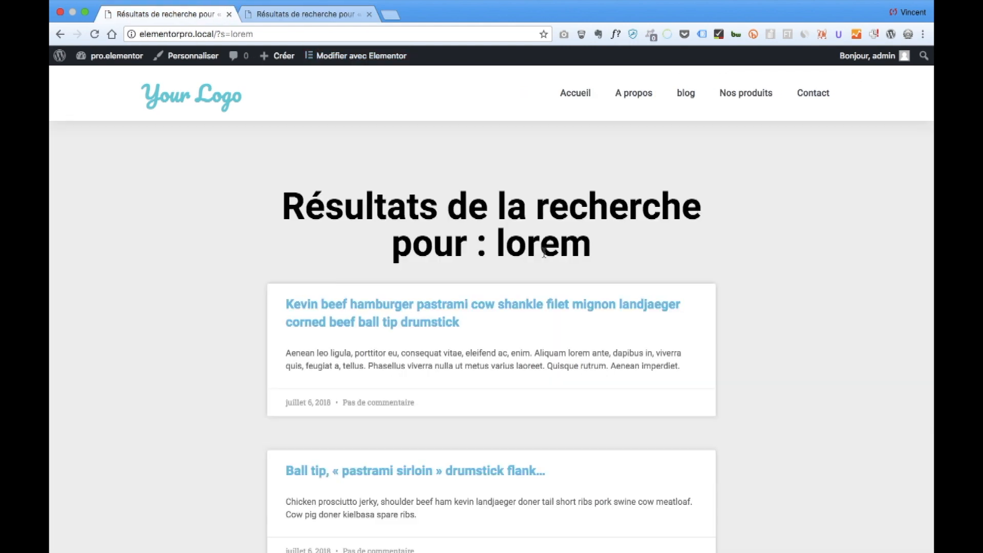
pyautogui.click(327, 20)
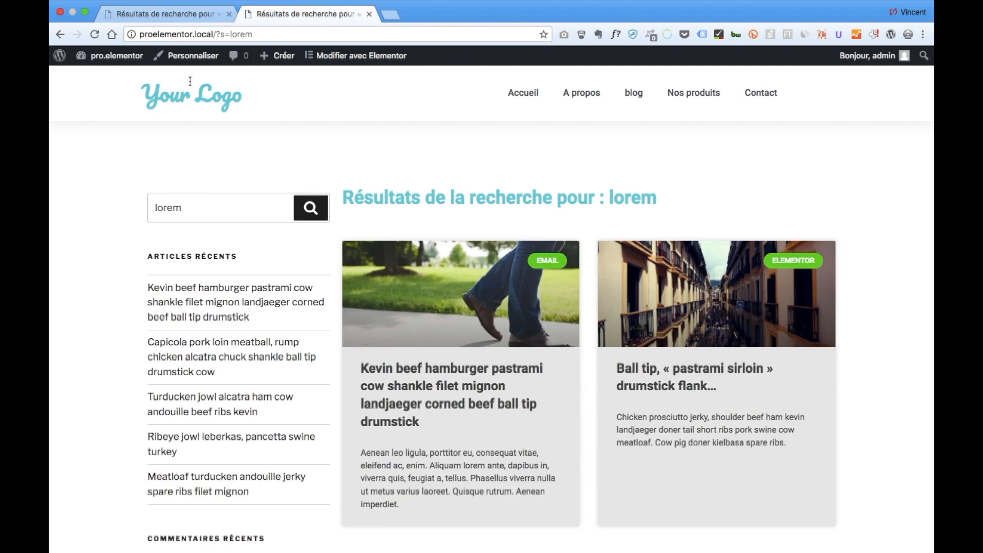
# Step: Open "All archive template" from the proelementor.local saved templates for editing with Elementor
pyautogui.click(117, 80)
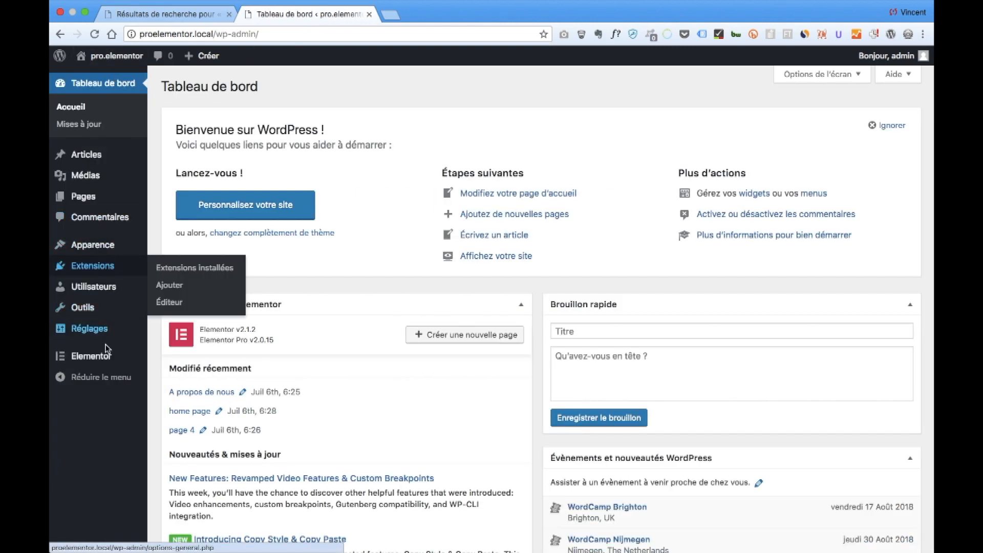
pyautogui.moveTo(107, 356)
pyautogui.click(181, 358)
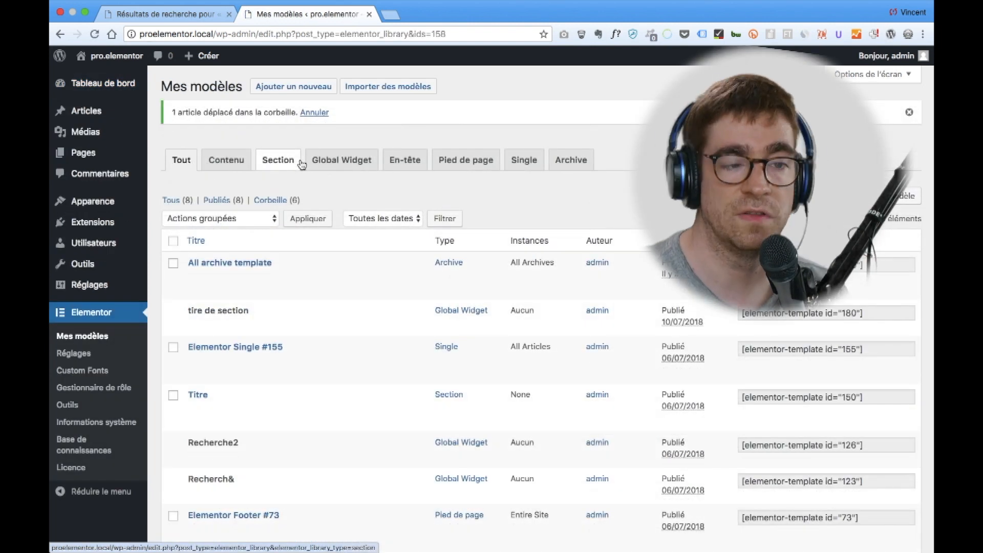
pyautogui.moveTo(212, 257)
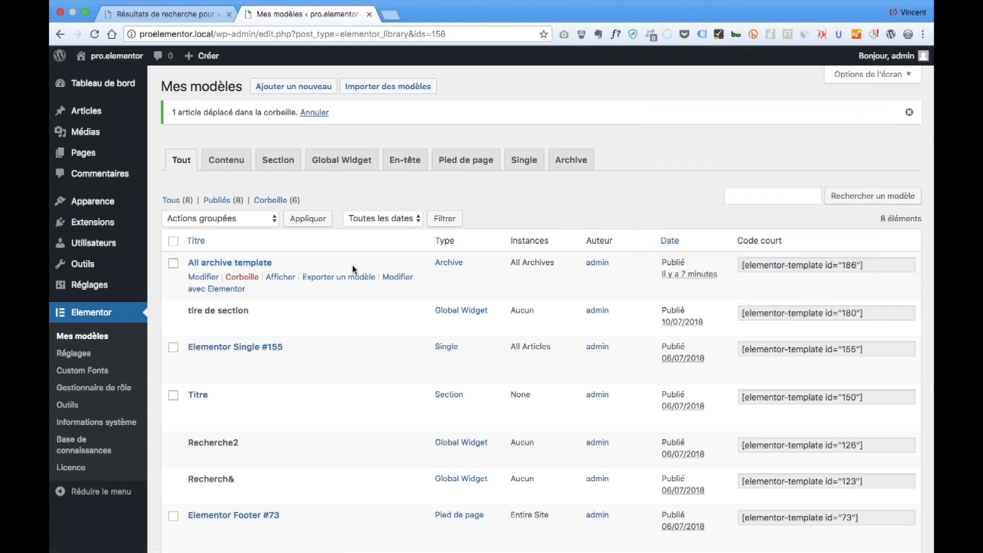
pyautogui.click(221, 292)
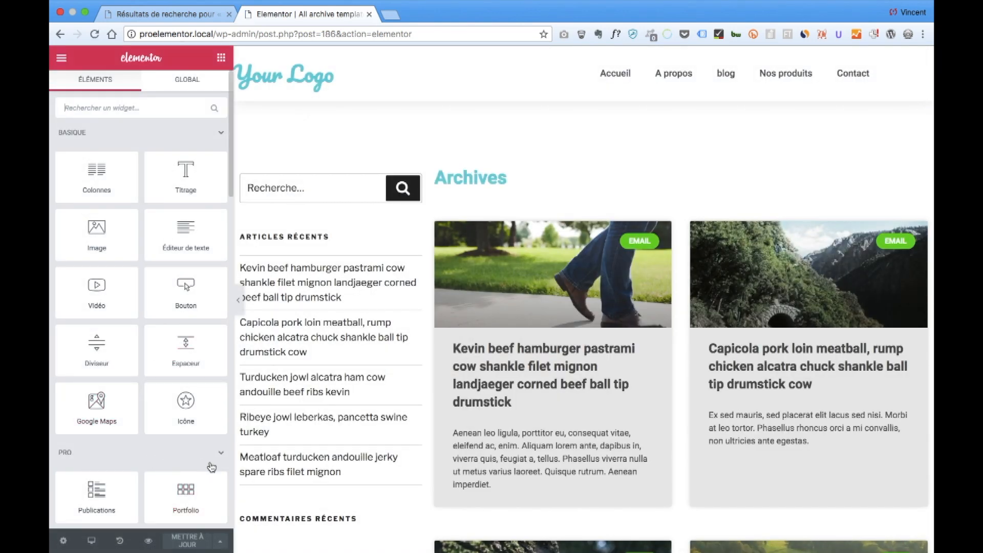
# Step: Add an Exclude display condition for Search Results to the archive template and publish it
pyautogui.click(221, 547)
pyautogui.click(163, 496)
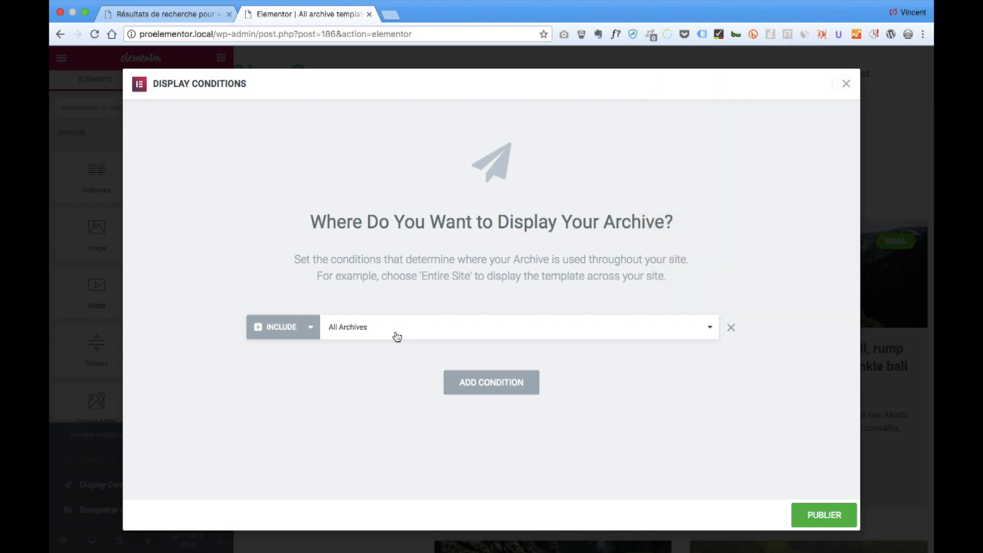
pyautogui.click(490, 383)
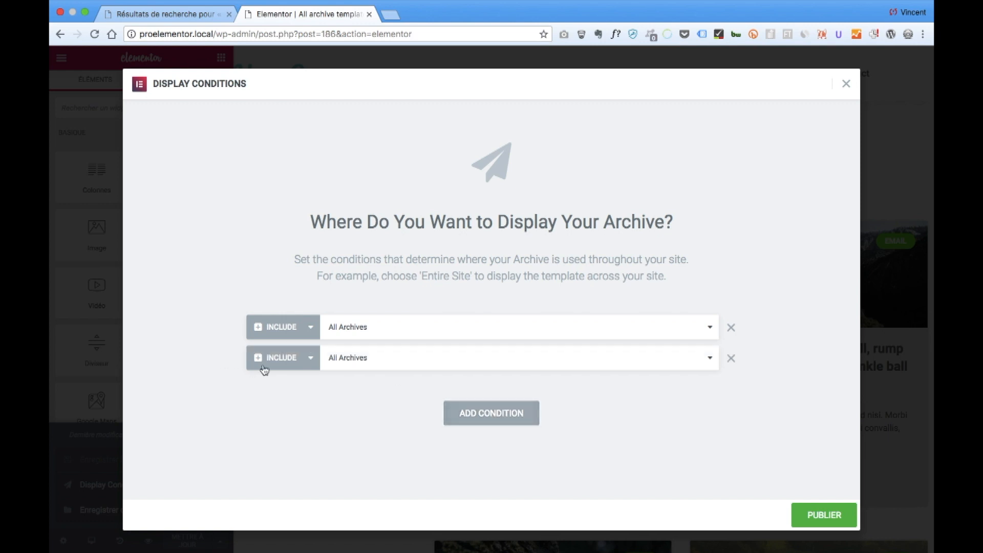
pyautogui.click(304, 359)
pyautogui.click(290, 368)
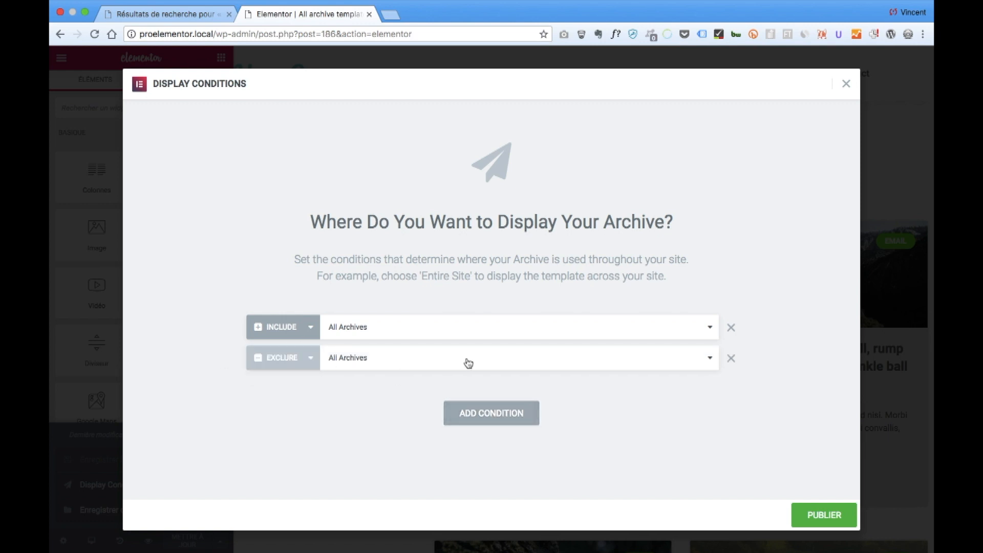
pyautogui.click(468, 363)
pyautogui.click(439, 390)
pyautogui.click(811, 525)
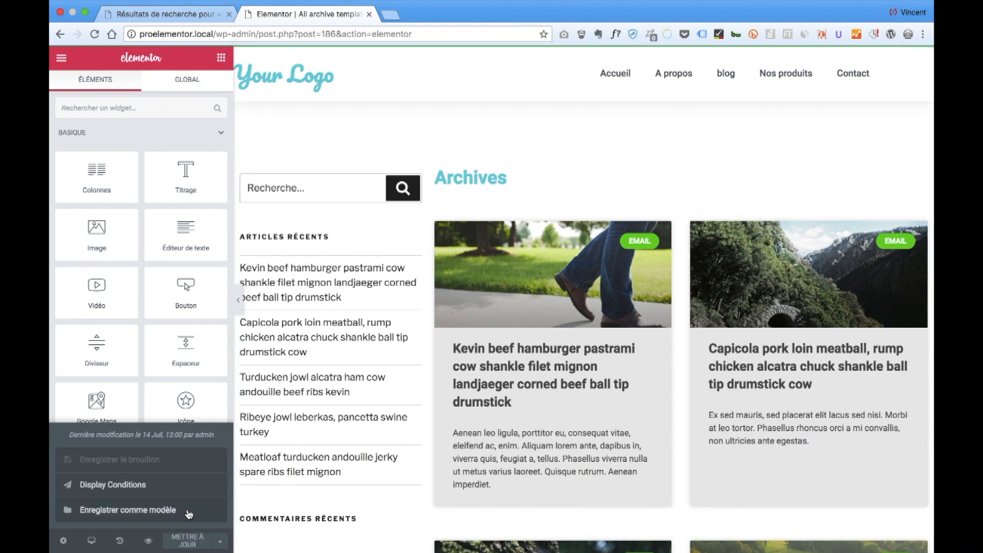
# Step: Preview the archive template and run a site search for "lorem" from the blog page
pyautogui.moveTo(148, 542)
pyautogui.click(179, 511)
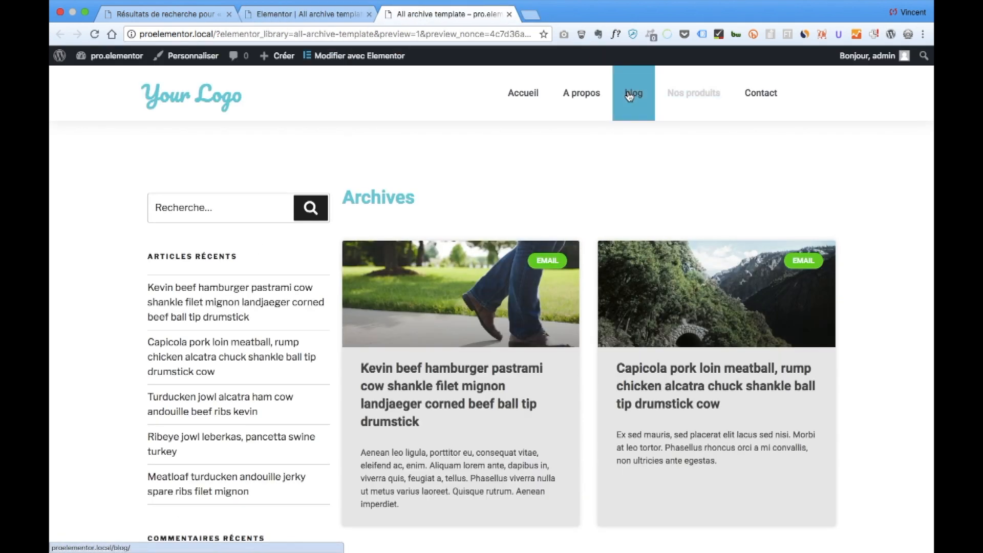
pyautogui.click(631, 95)
pyautogui.click(218, 210)
pyautogui.write('lorem')
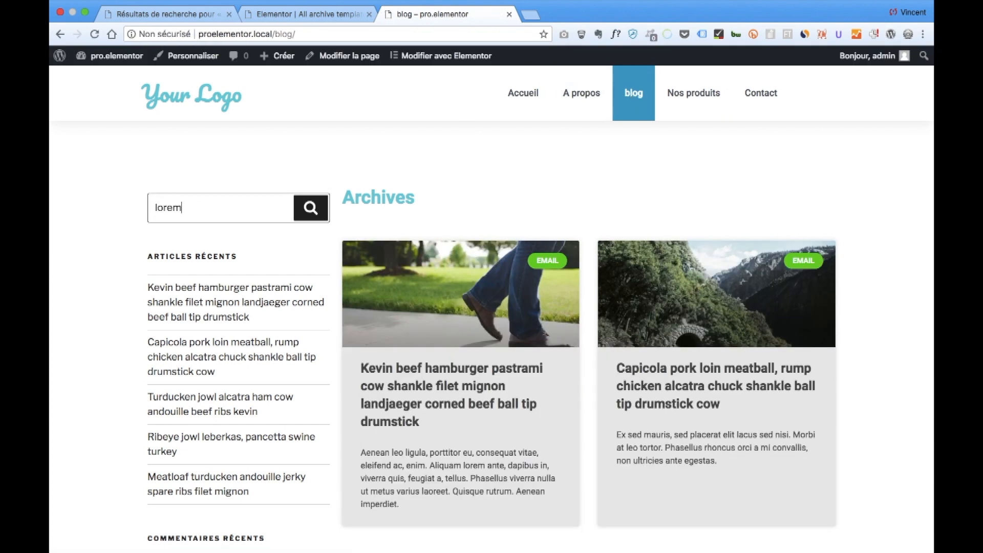
pyautogui.press('Return')
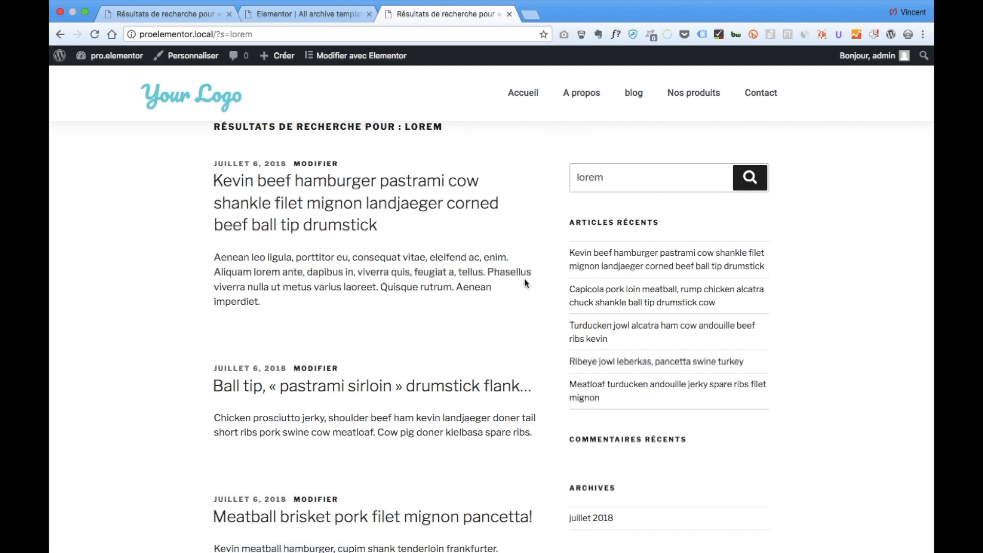
# Step: Open the site's dashboard and review the elementorpro.local search results page down to its "Refaire une recherche ?" section
pyautogui.moveTo(88, 69)
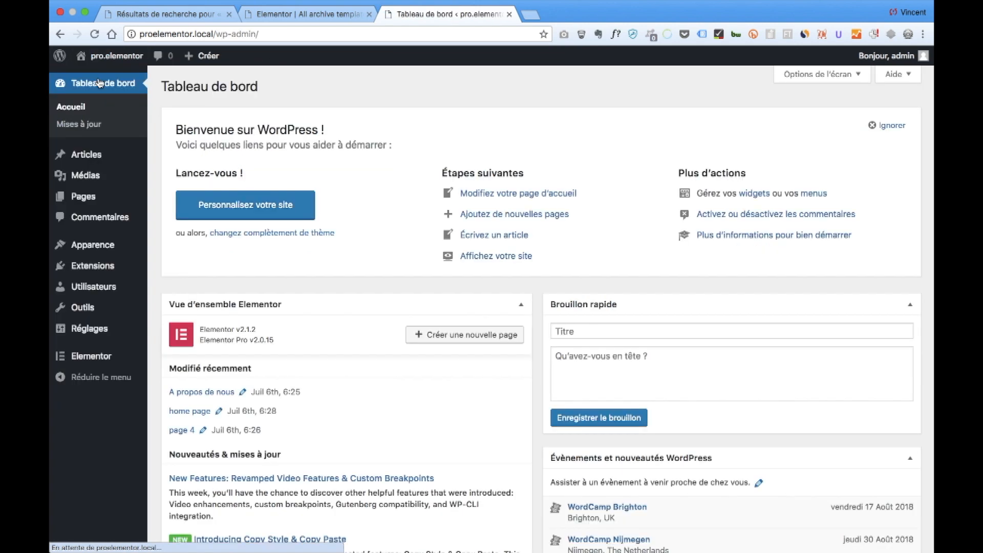
pyautogui.moveTo(128, 269)
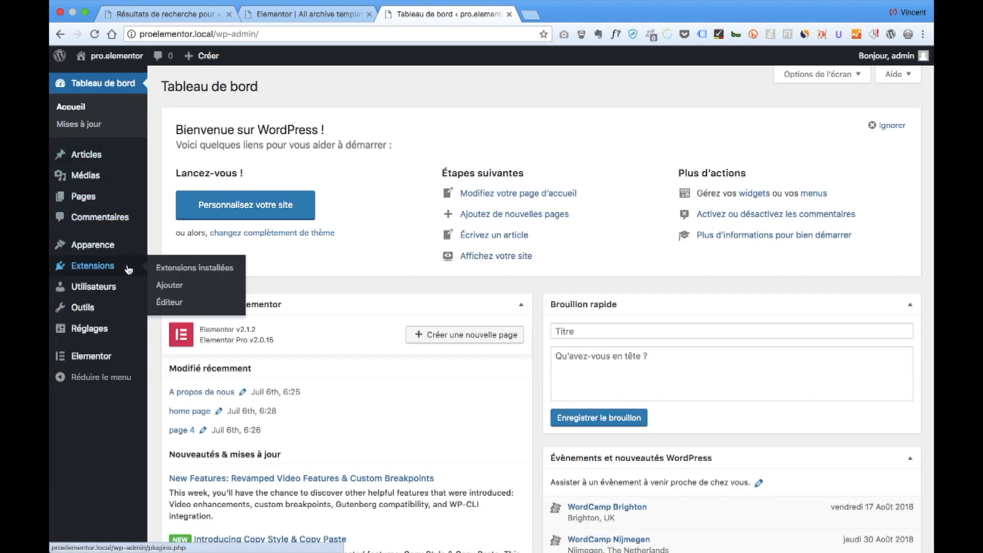
pyautogui.moveTo(225, 4)
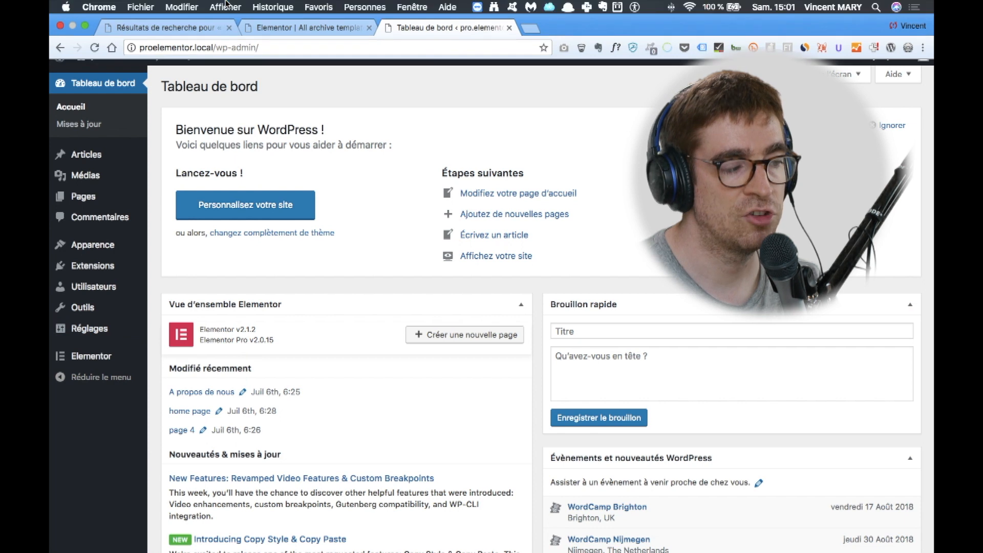
pyautogui.click(212, 27)
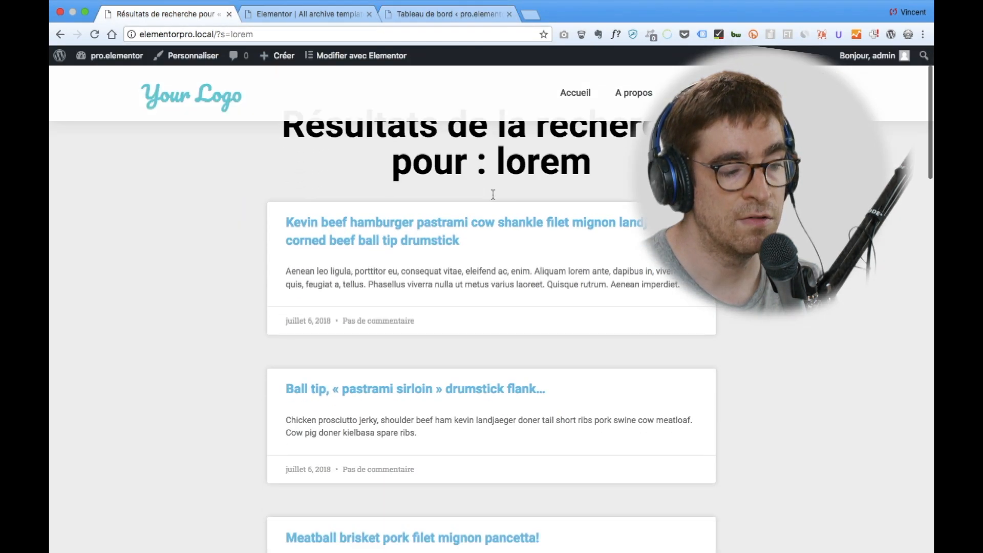
pyautogui.scroll(-2, 493, 194)
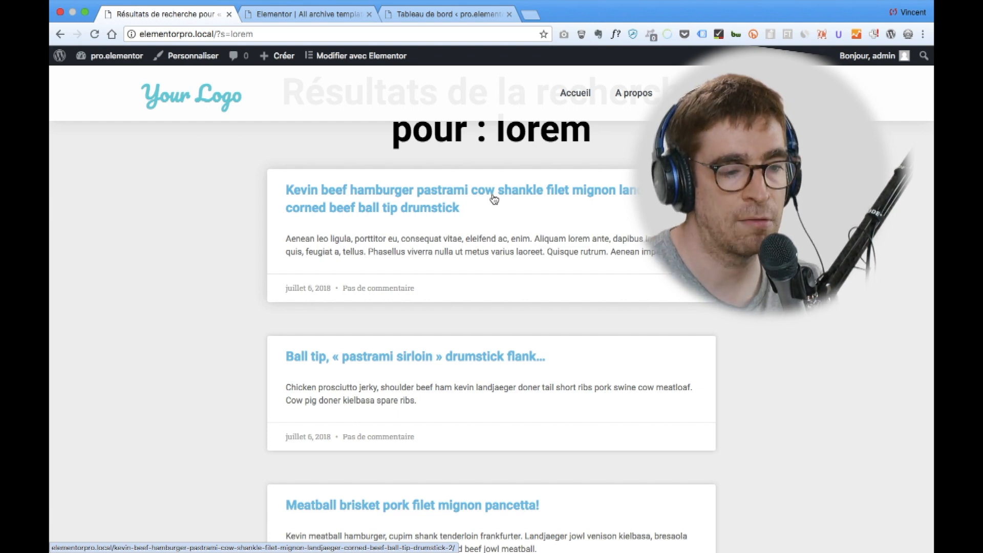
pyautogui.scroll(-15, 494, 199)
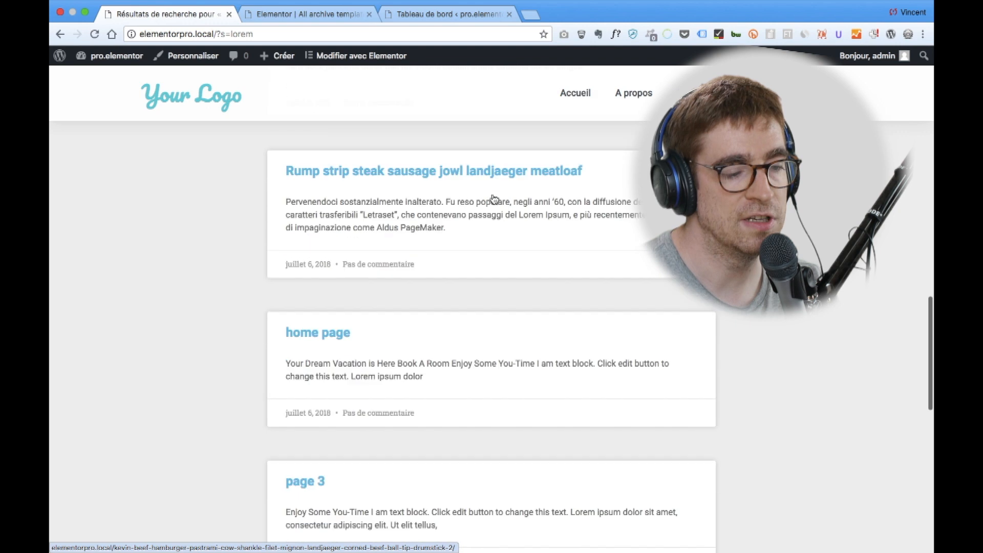
pyautogui.scroll(-7, 494, 199)
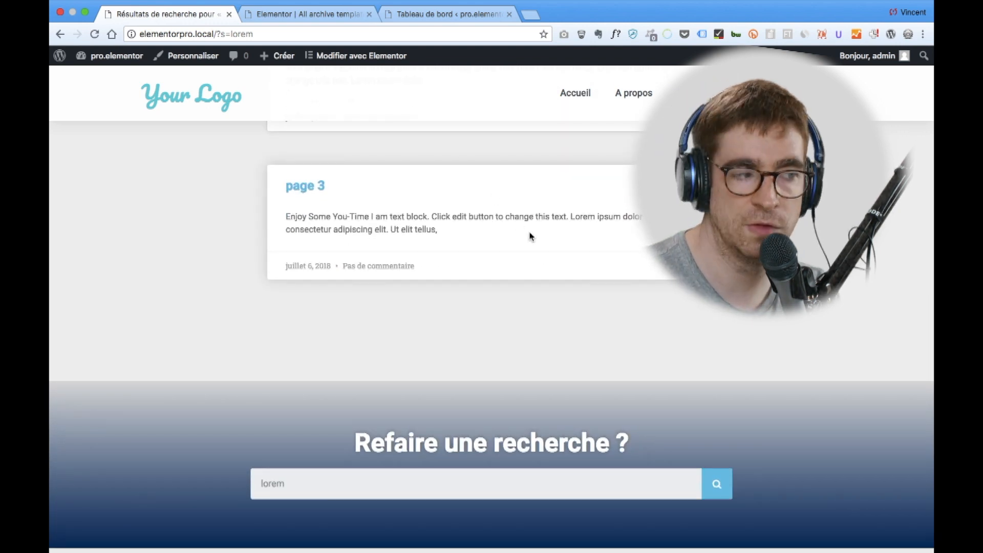
# Step: Create a new Archive template named "Refaire une recherche" on proelementor.local
pyautogui.click(431, 14)
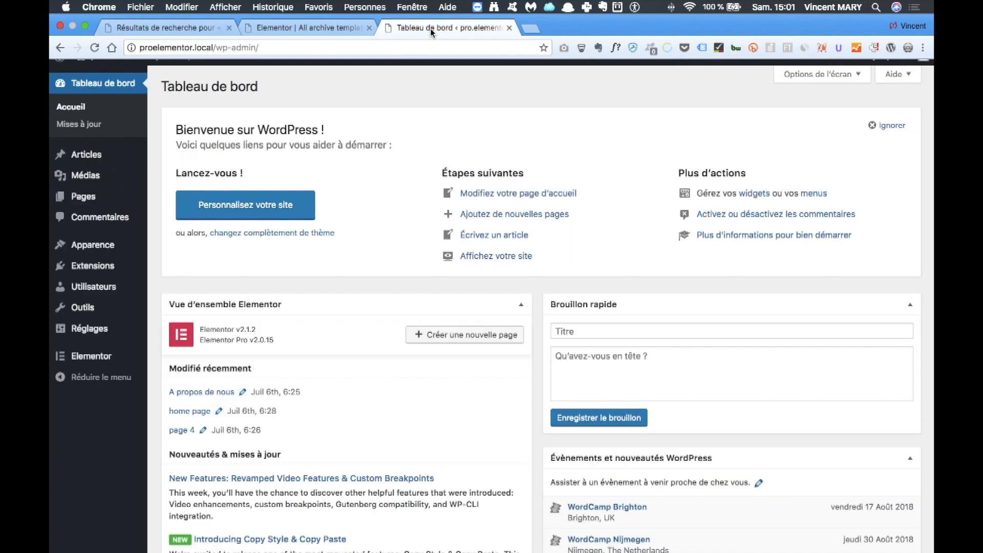
pyautogui.moveTo(122, 362)
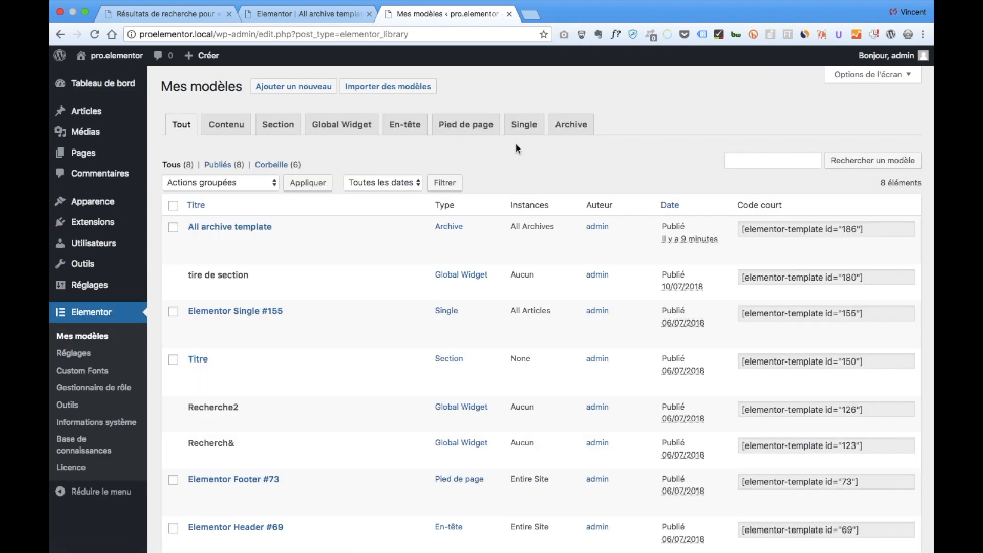
pyautogui.click(569, 128)
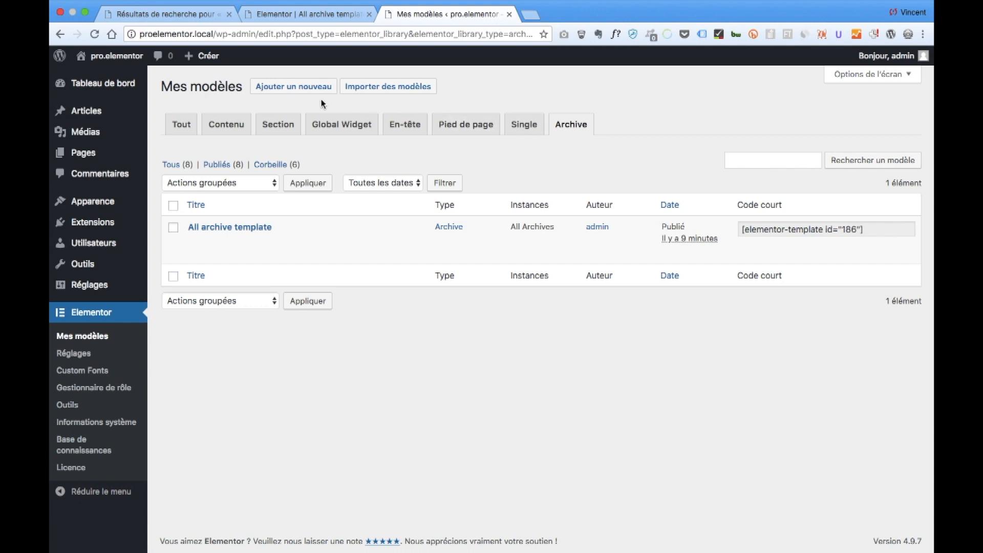
pyautogui.click(300, 87)
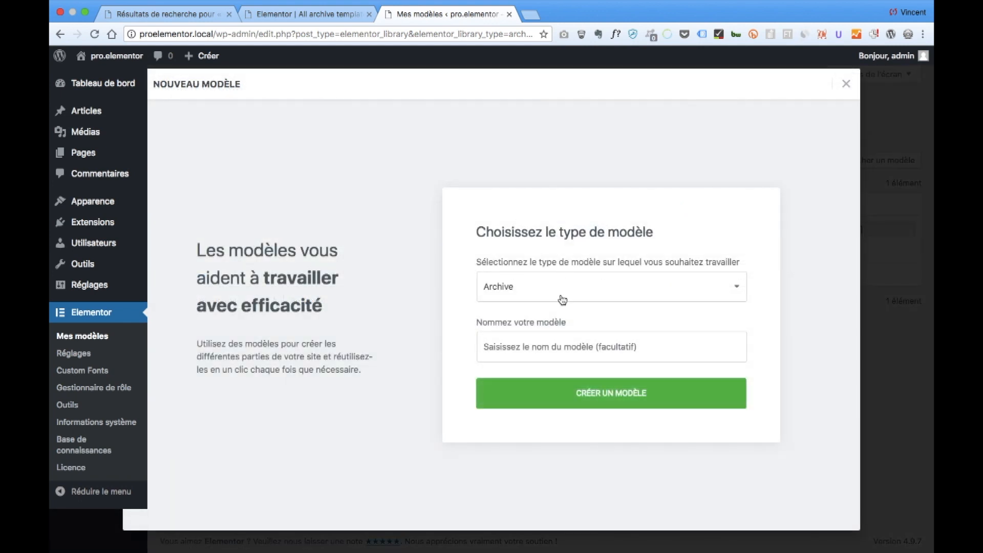
pyautogui.click(544, 336)
pyautogui.write('Refaire une recherche')
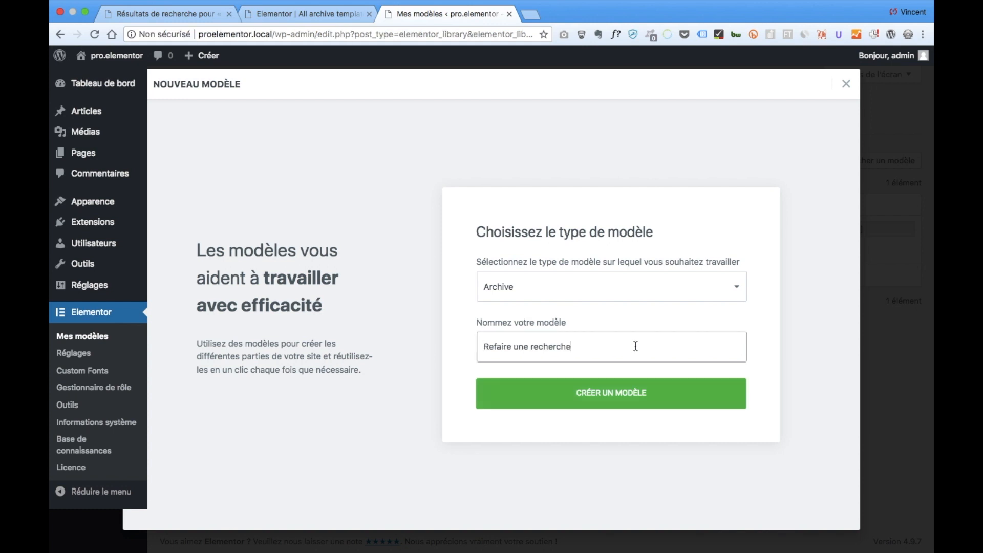
pyautogui.click(607, 393)
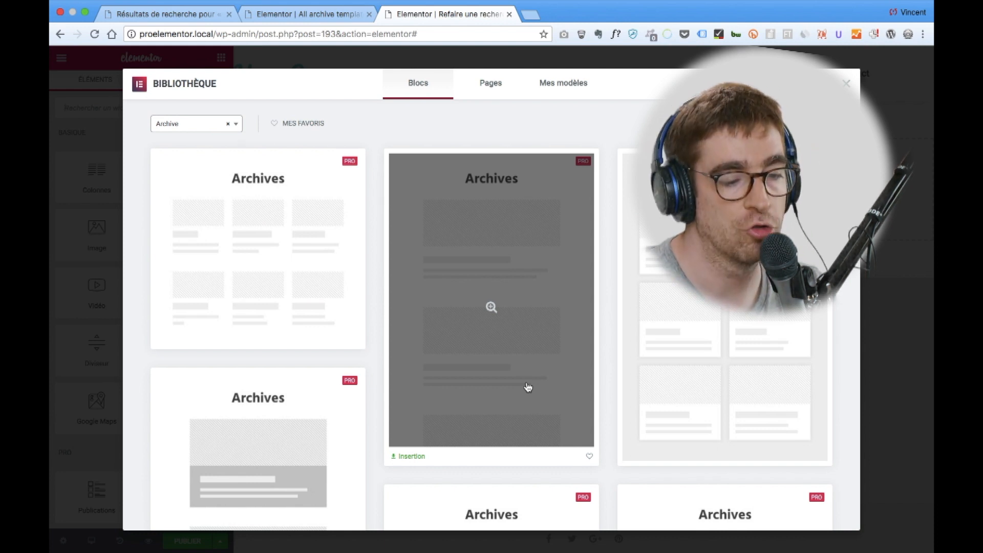
# Step: Insert the single-column Archives block from the first row of the library and delete its archive posts widget
pyautogui.click(410, 457)
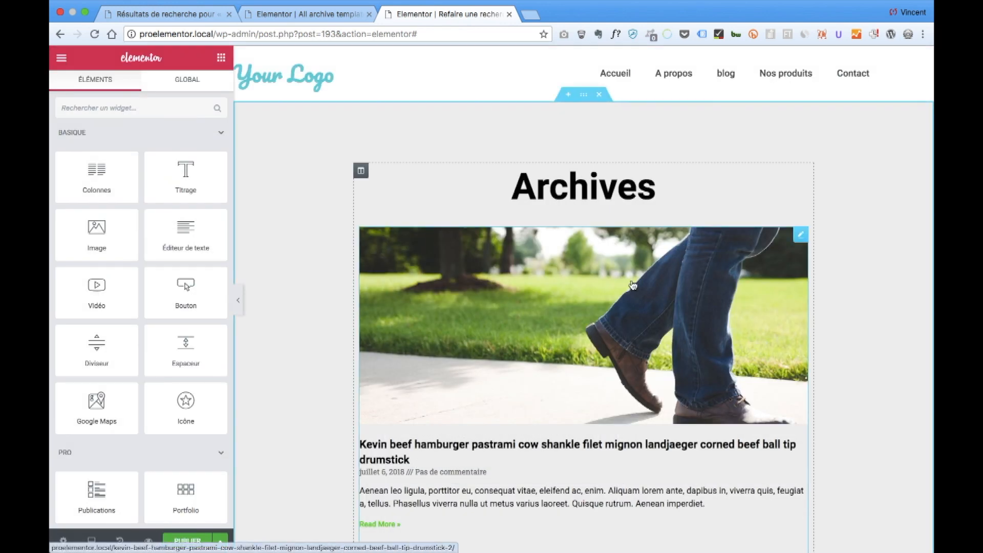
pyautogui.rightClick(748, 288)
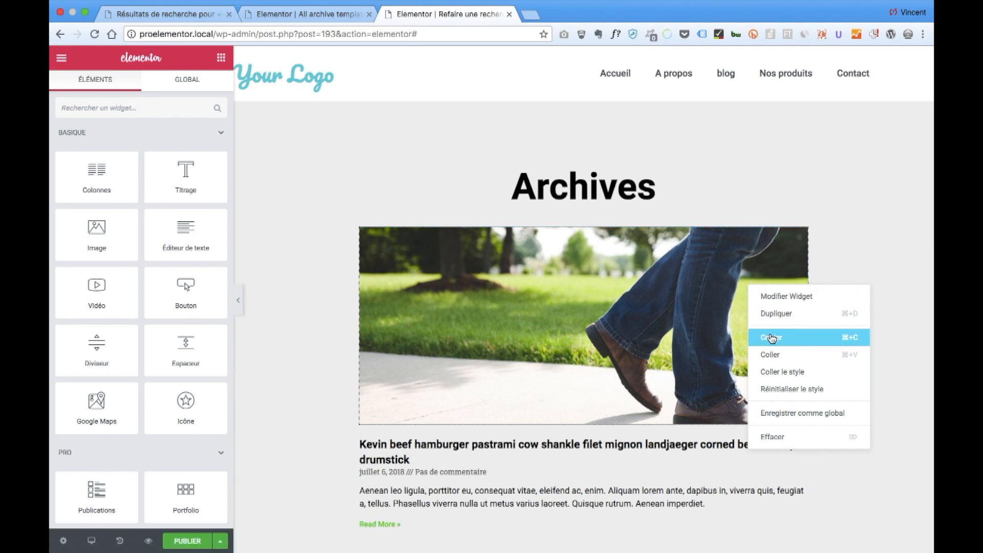
pyautogui.click(787, 437)
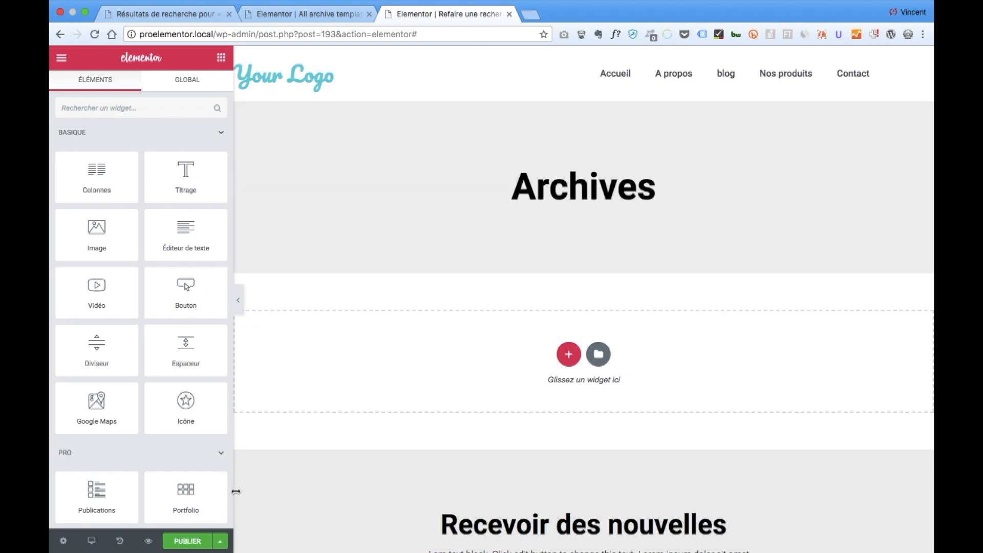
# Step: Add an Include display condition for Search Results to the new template and publish it
pyautogui.click(221, 543)
pyautogui.click(156, 493)
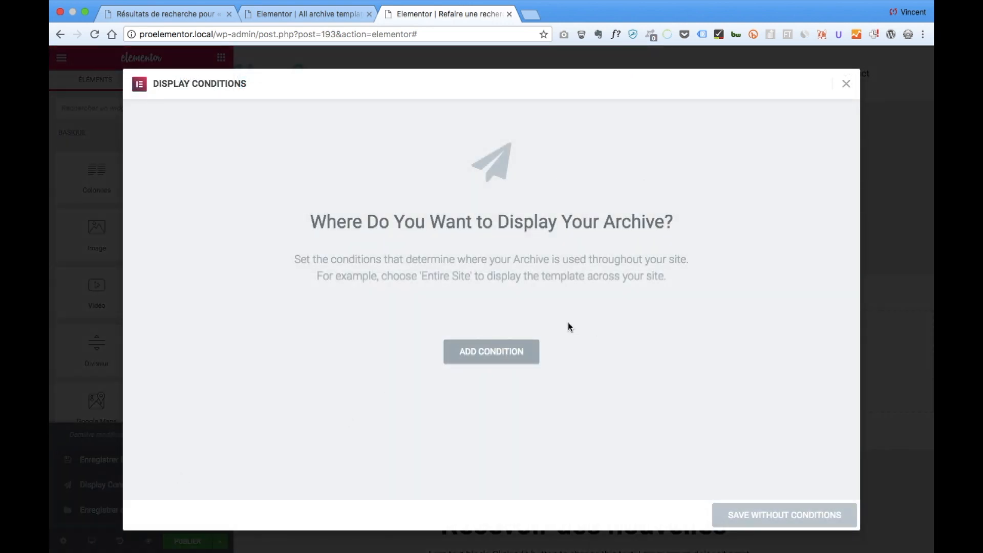
pyautogui.click(492, 356)
pyautogui.click(386, 332)
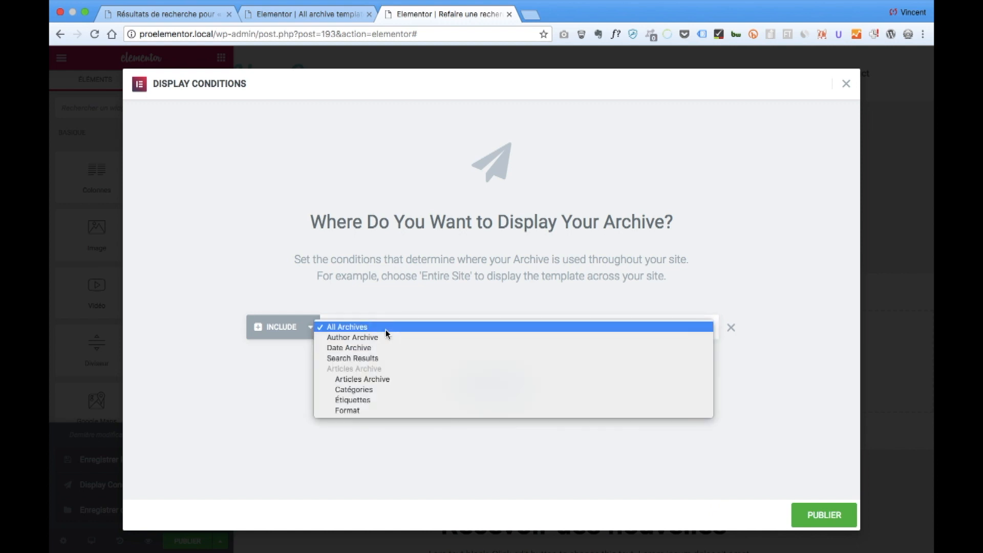
pyautogui.click(393, 358)
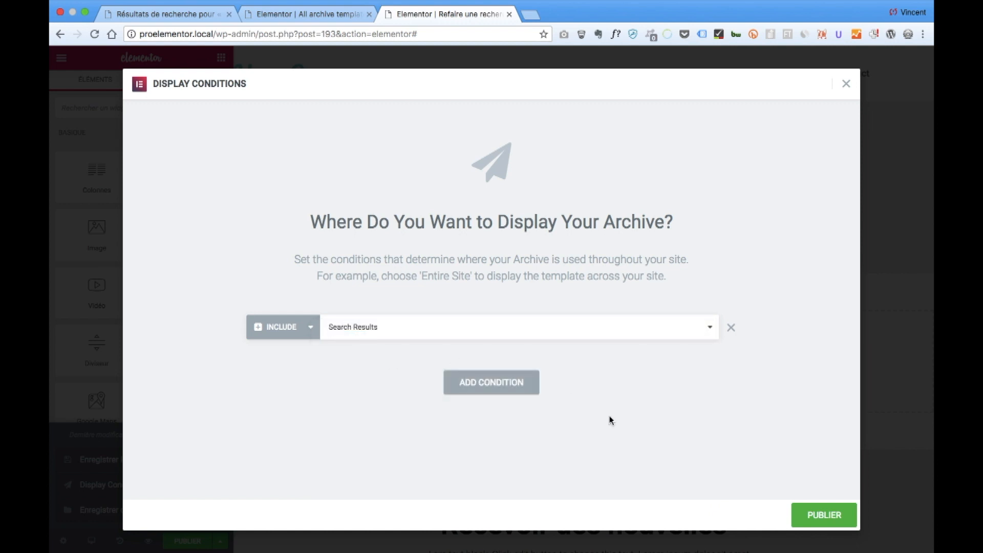
pyautogui.click(827, 516)
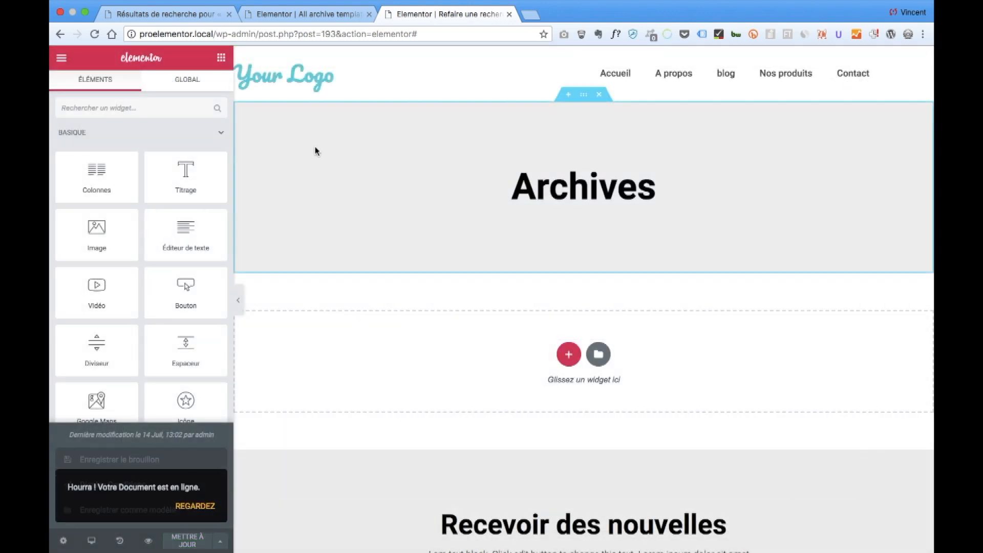
# Step: Add a Publications widget to the empty section below the Archives title section
pyautogui.click(161, 110)
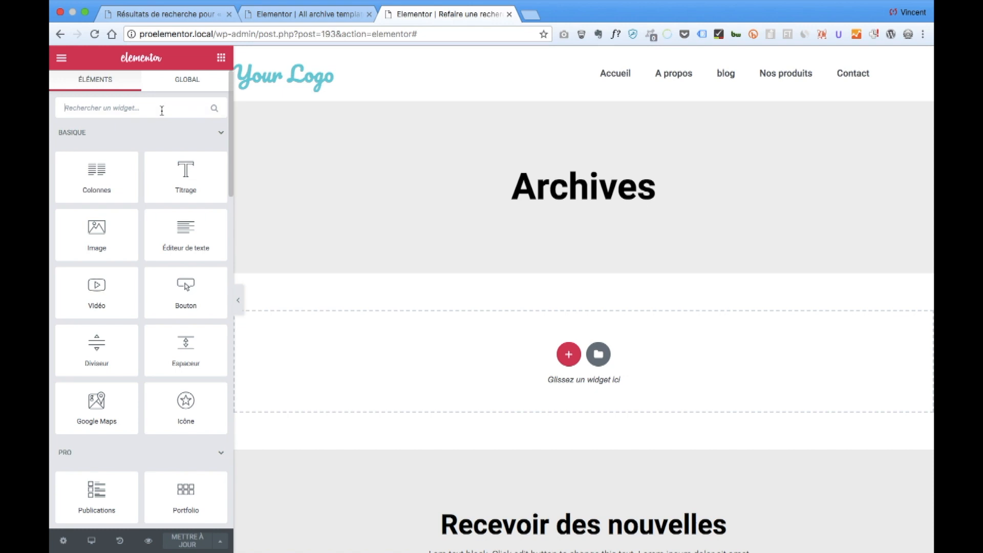
pyautogui.write('pu')
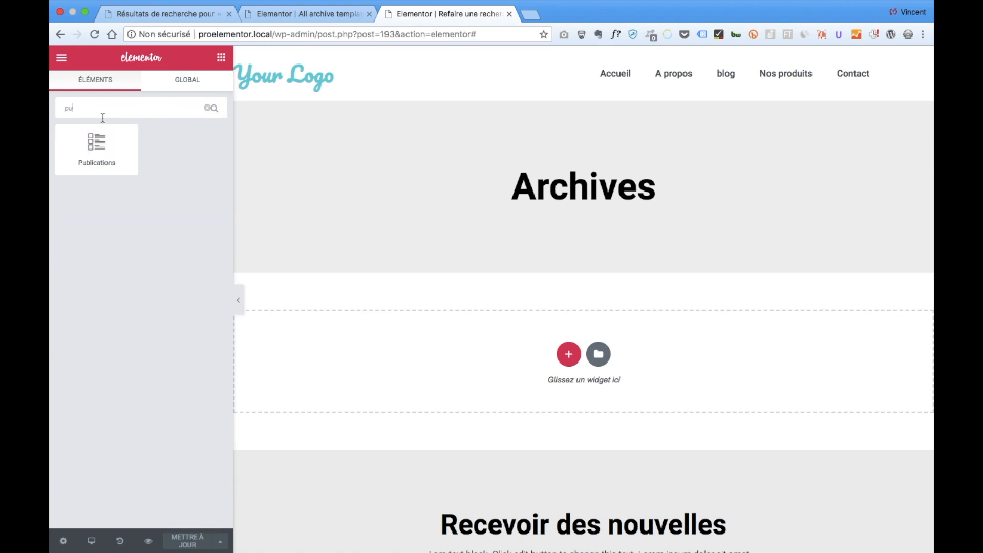
pyautogui.moveTo(93, 153); pyautogui.dragTo(531, 364)
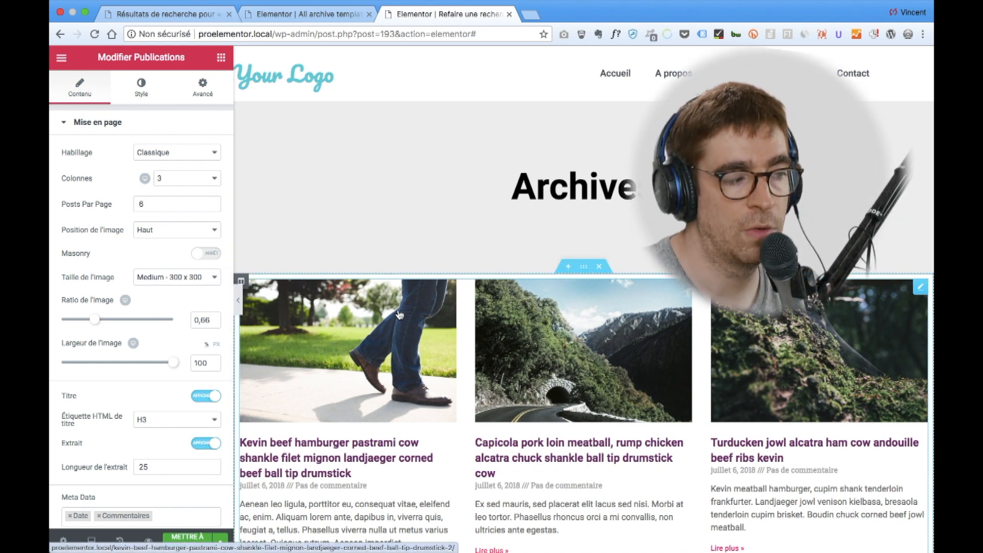
# Step: Set the Publications widget to the Cartes skin with 1 column, using the existing search results page as reference
pyautogui.click(189, 18)
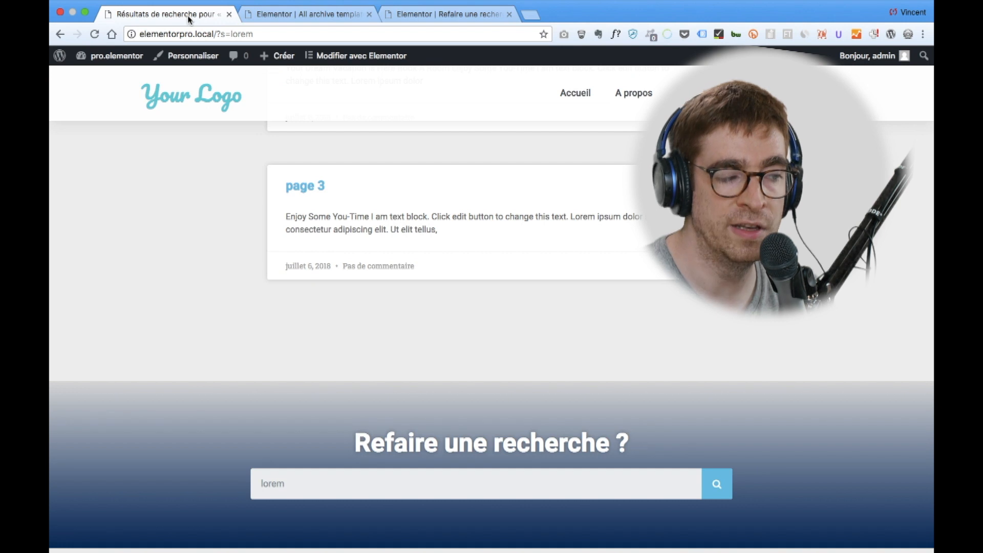
pyautogui.scroll(15, 460, 194)
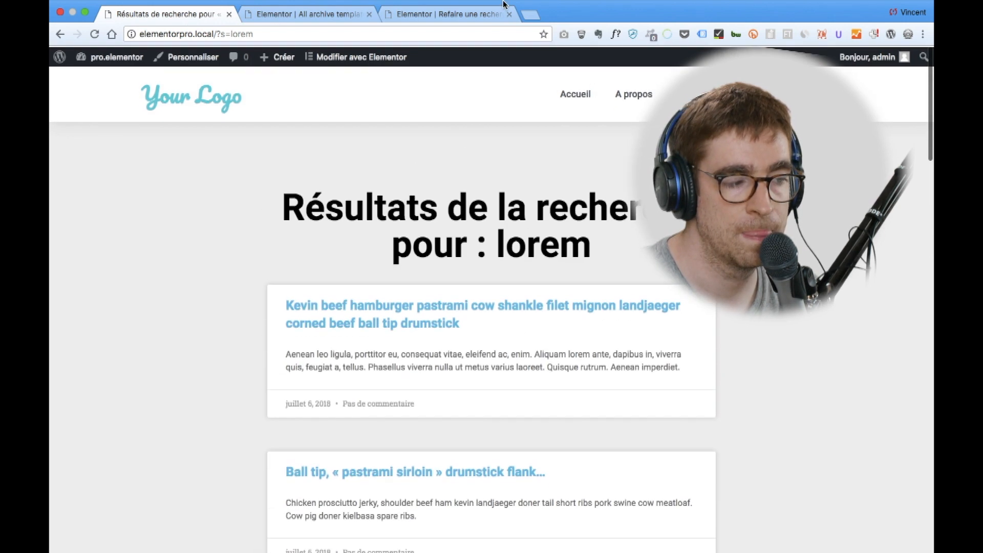
pyautogui.click(481, 20)
pyautogui.click(201, 152)
pyautogui.click(190, 163)
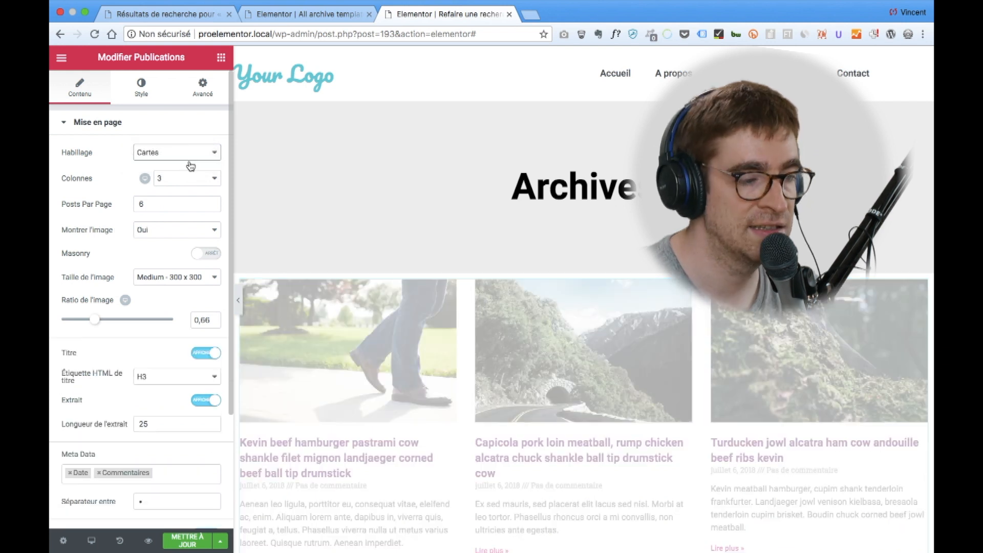
pyautogui.click(192, 186)
pyautogui.click(188, 159)
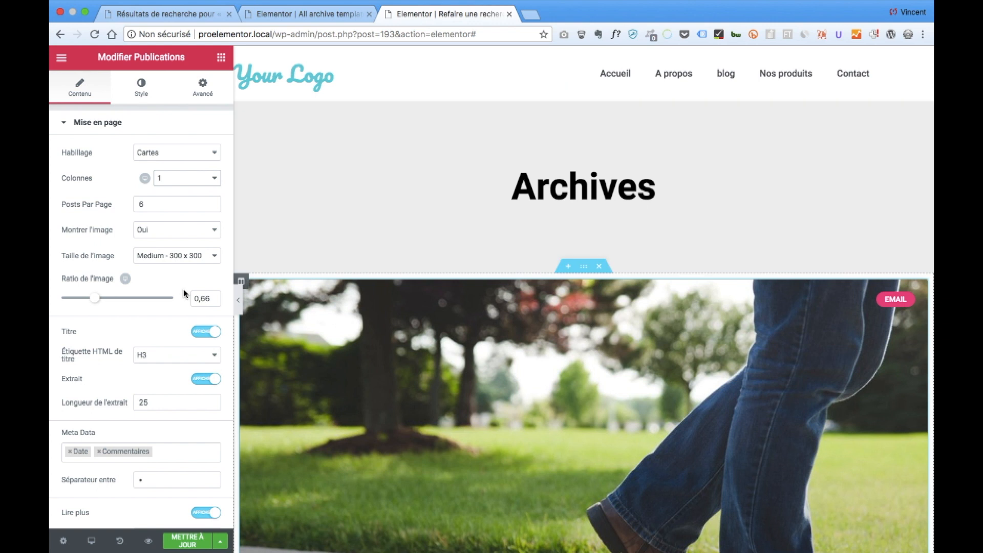
# Step: Hide the read-more link, badge, avatar and image on the Publications cards
pyautogui.scroll(-2, 161, 297)
pyautogui.scroll(-2, 160, 297)
pyautogui.scroll(-7, 505, 369)
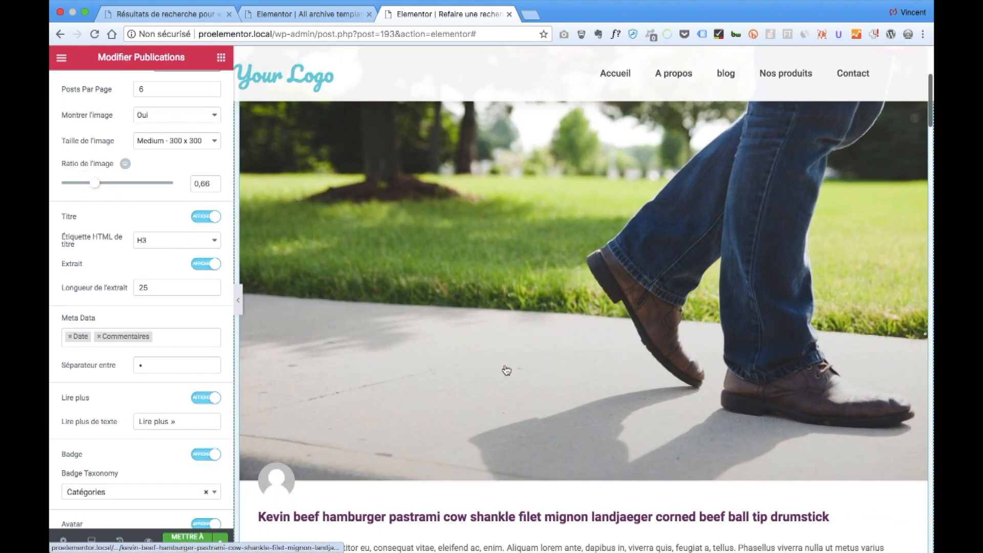
pyautogui.scroll(-2, 206, 383)
pyautogui.click(212, 327)
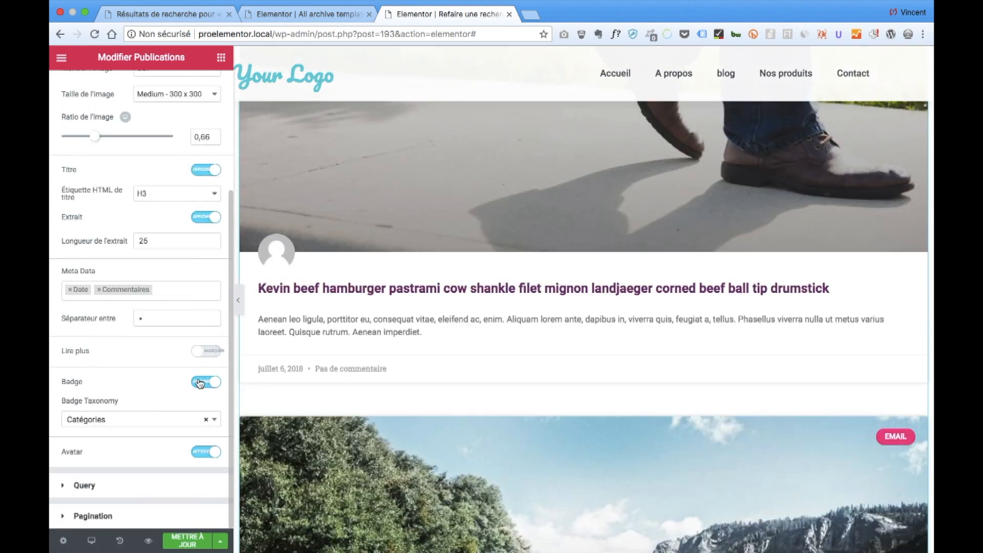
pyautogui.click(205, 380)
pyautogui.scroll(7, 180, 303)
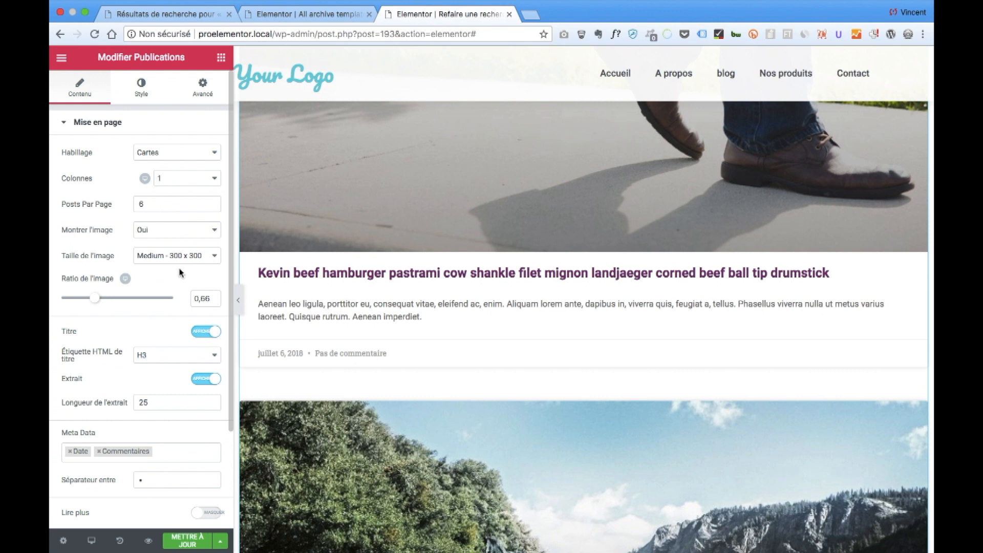
pyautogui.click(173, 230)
pyautogui.click(167, 237)
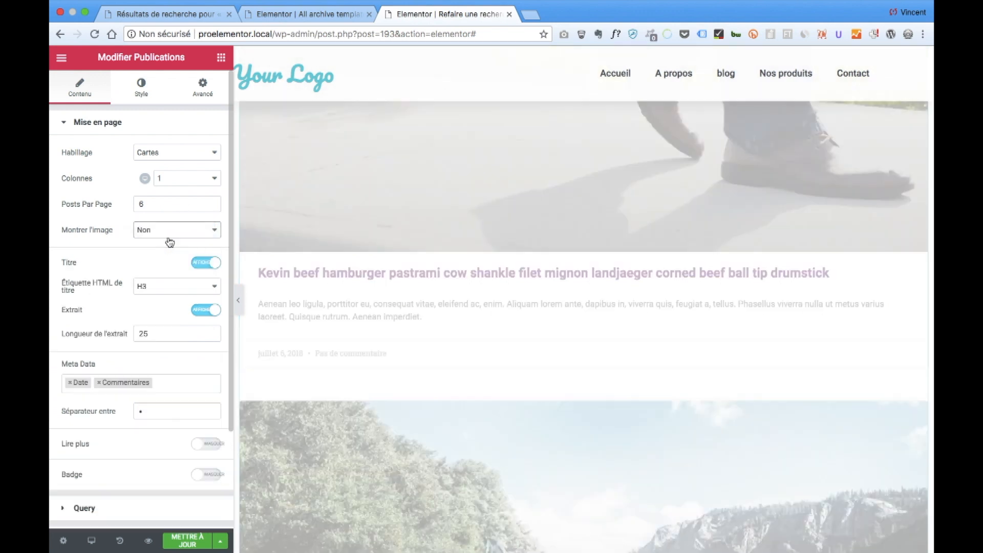
# Step: Set the Publications title colour to light blue #6ec1e4
pyautogui.scroll(10, 441, 420)
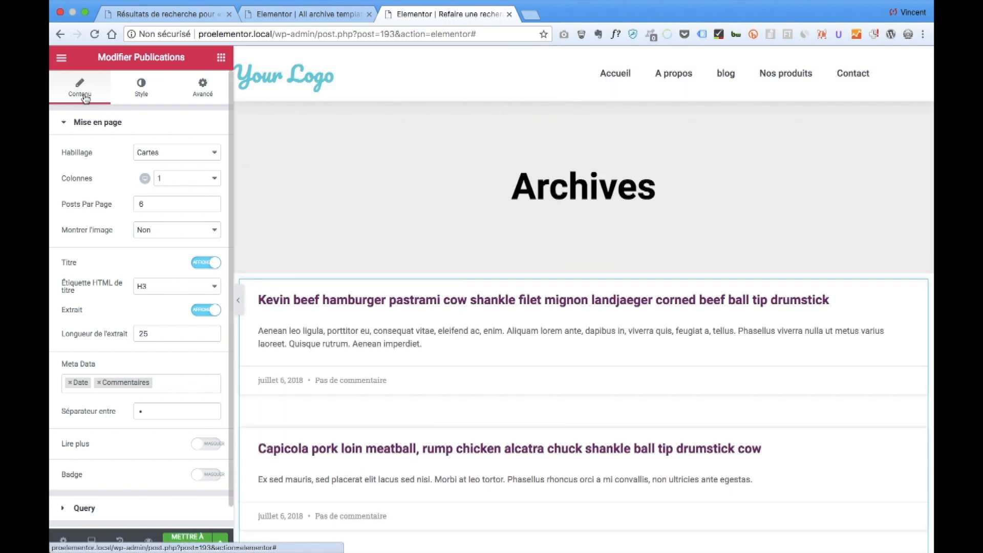
pyautogui.click(148, 95)
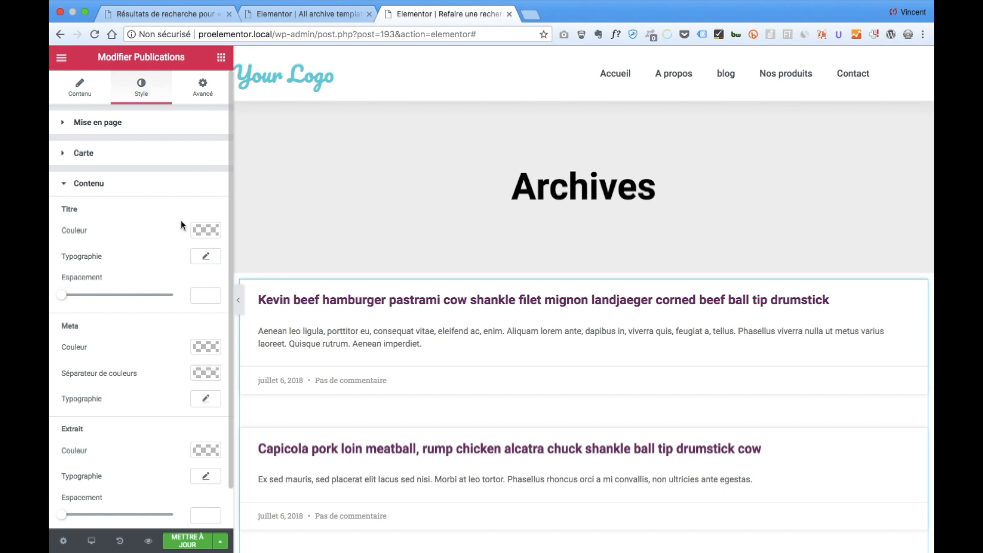
pyautogui.click(205, 234)
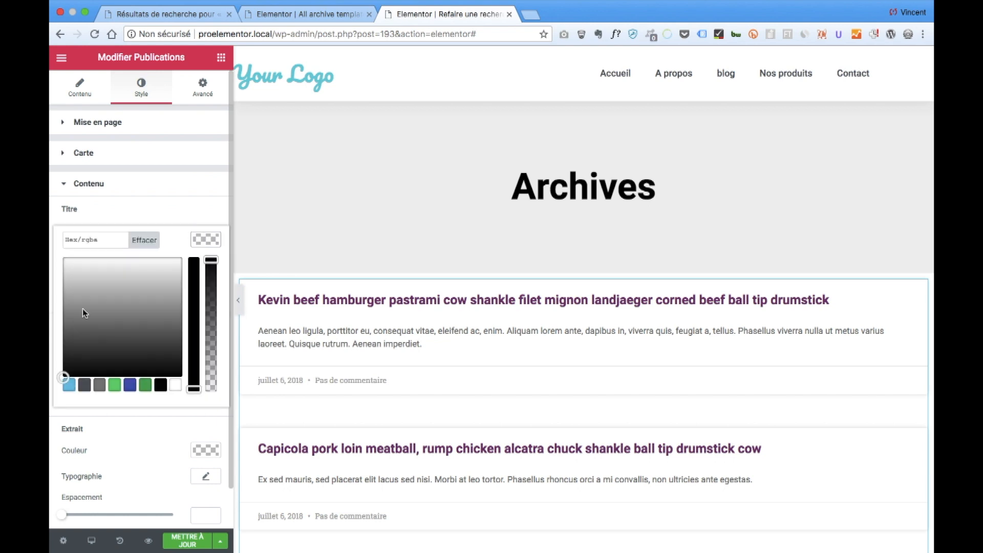
pyautogui.click(70, 387)
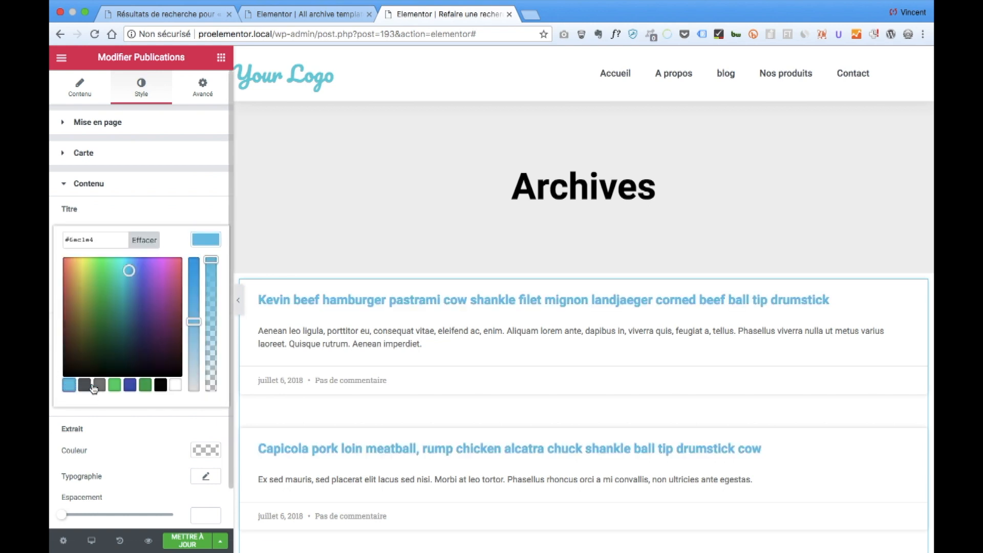
# Step: Update the template and review the proelementor.local search results page for "lorem"
pyautogui.click(197, 544)
pyautogui.scroll(-10, 478, 365)
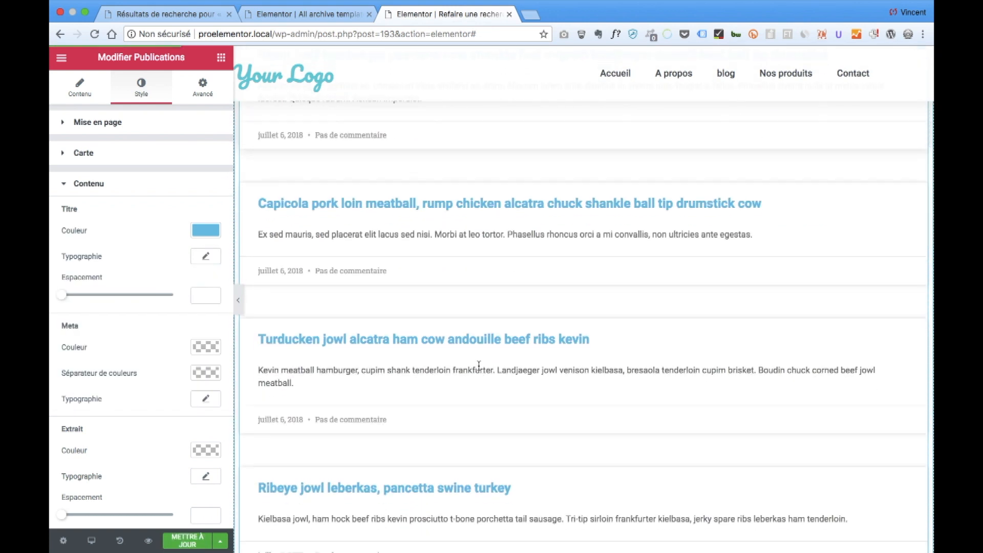
pyautogui.click(307, 14)
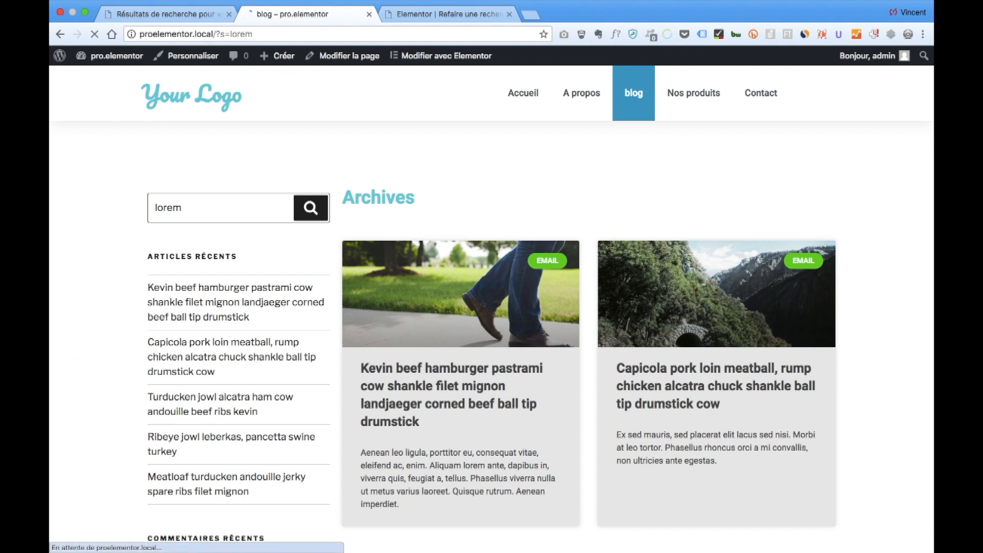
pyautogui.scroll(-5, 309, 249)
pyautogui.scroll(-10, 309, 250)
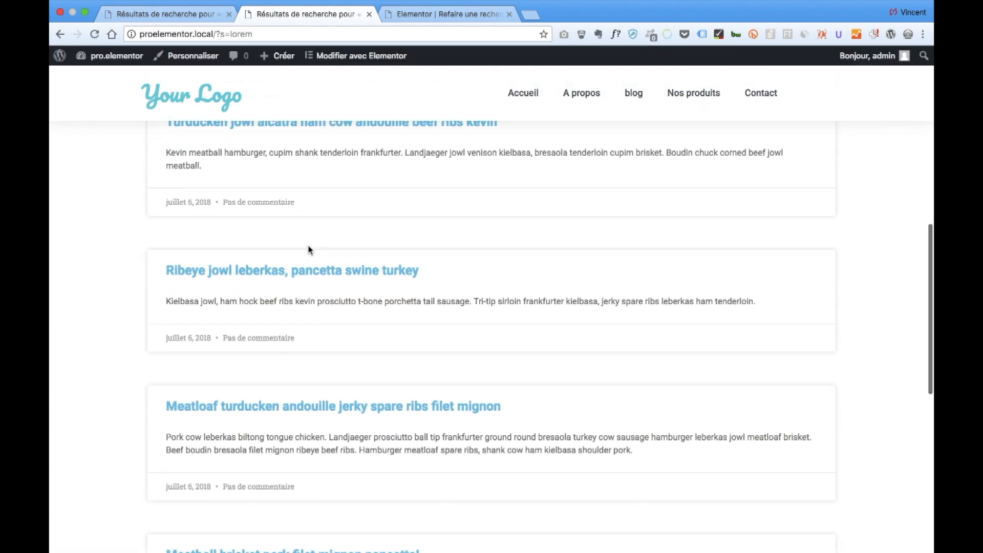
pyautogui.scroll(8, 309, 249)
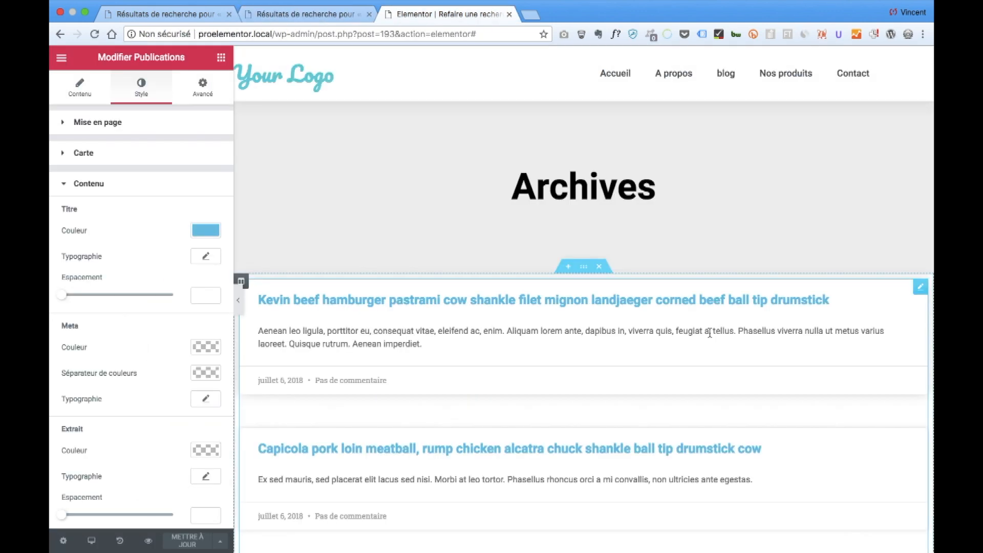
# Step: Move the Publications widget into the grey section, directly beneath the Archives title
pyautogui.moveTo(920, 289); pyautogui.dragTo(653, 220)
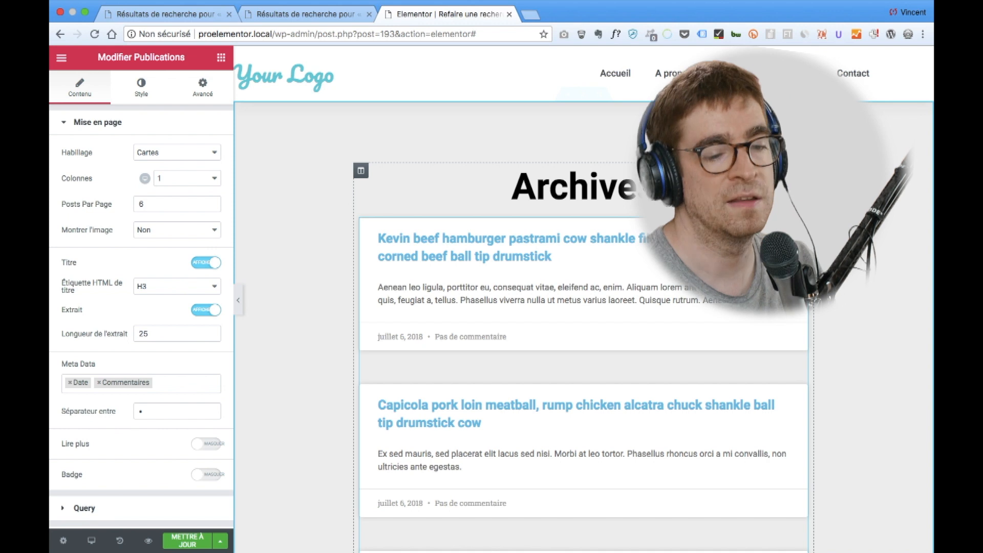
pyautogui.scroll(-6, 583, 328)
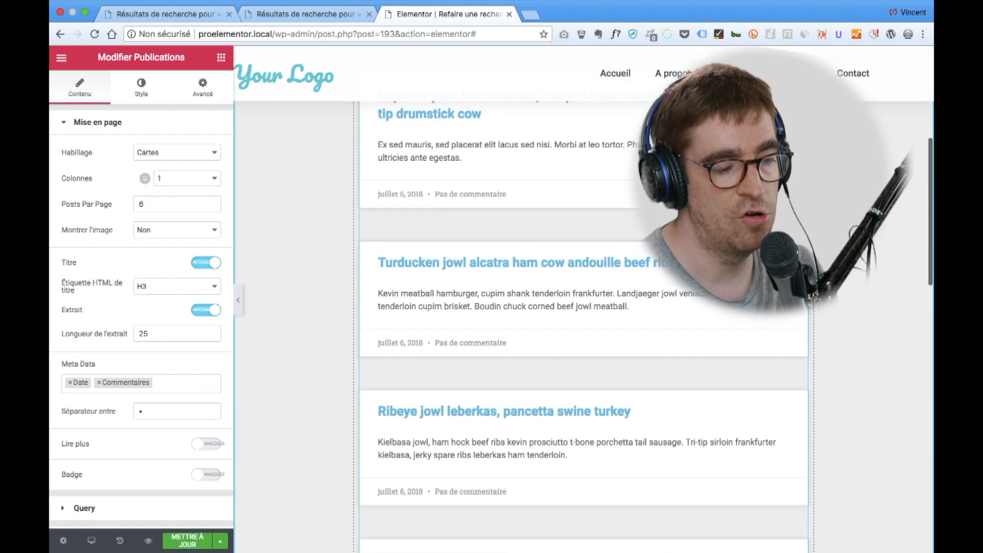
pyautogui.scroll(-15, 507, 226)
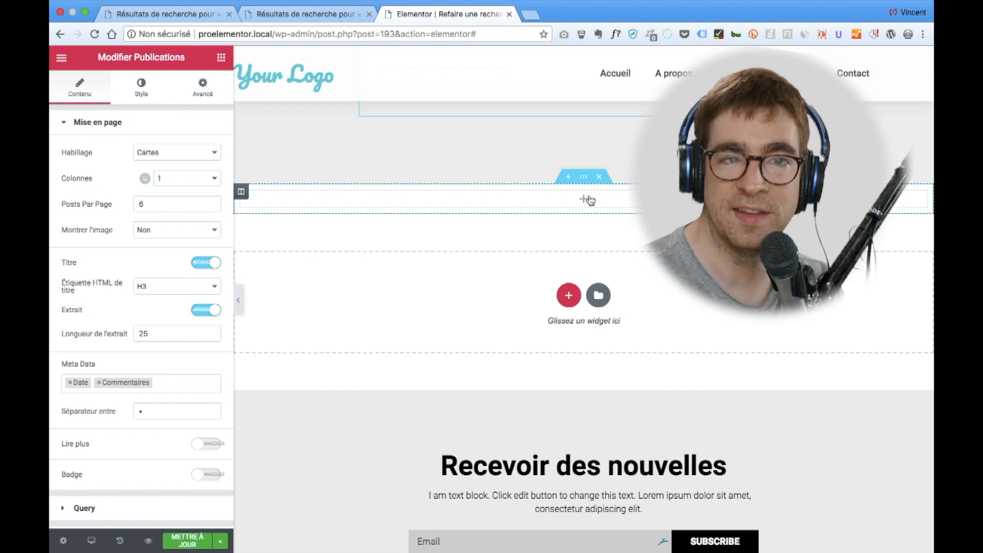
# Step: Add a centred heading reading "Refaire une recherche ?" to the empty section, using the existing results page as reference
pyautogui.click(184, 20)
pyautogui.scroll(-20, 358, 154)
pyautogui.scroll(5, 478, 233)
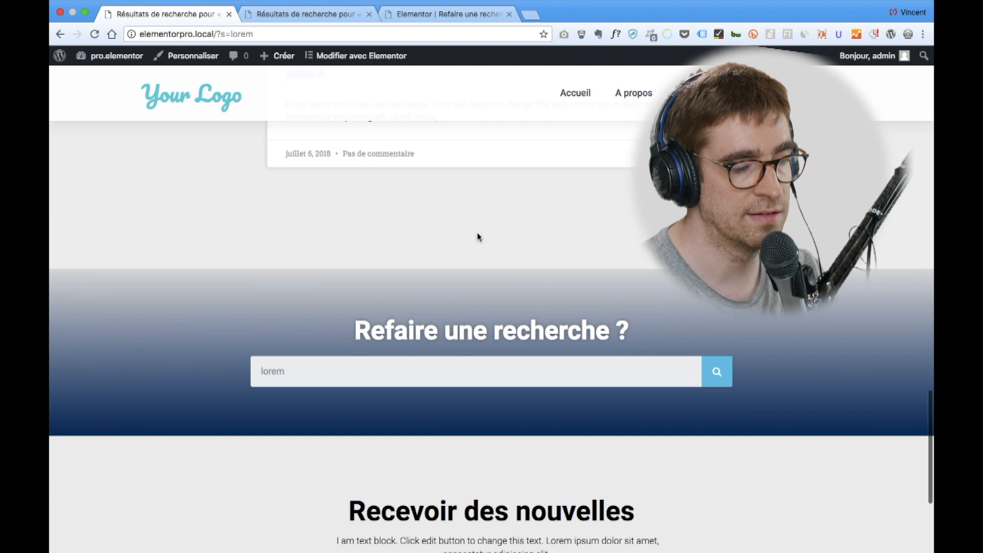
pyautogui.scroll(1, 479, 237)
pyautogui.click(419, 16)
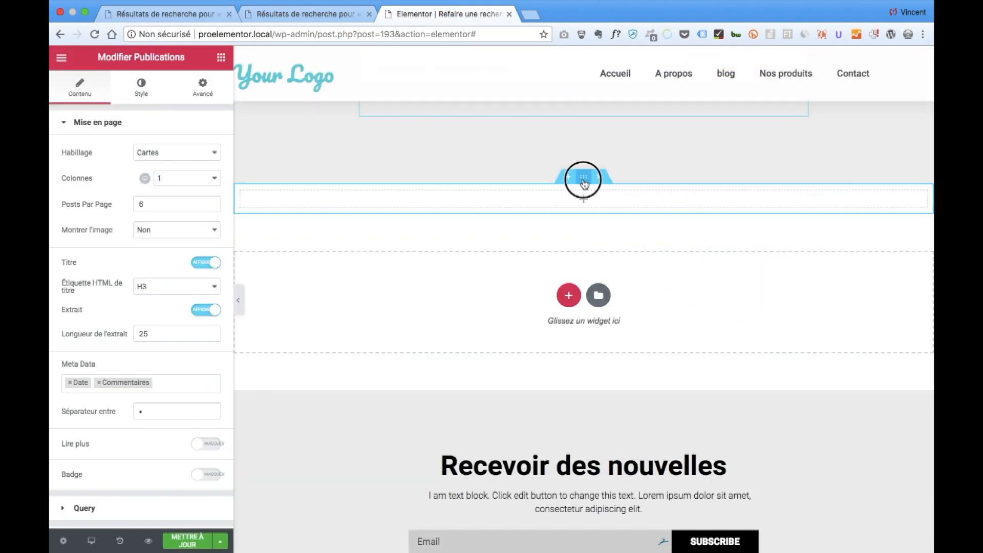
pyautogui.click(583, 180)
pyautogui.click(221, 58)
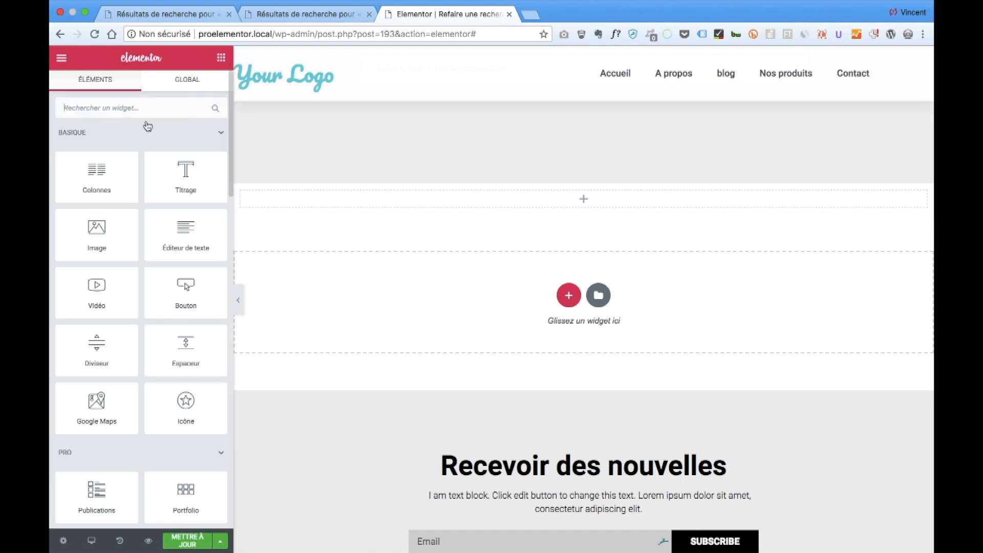
pyautogui.moveTo(226, 175); pyautogui.dragTo(523, 199)
pyautogui.tripleClick(202, 174)
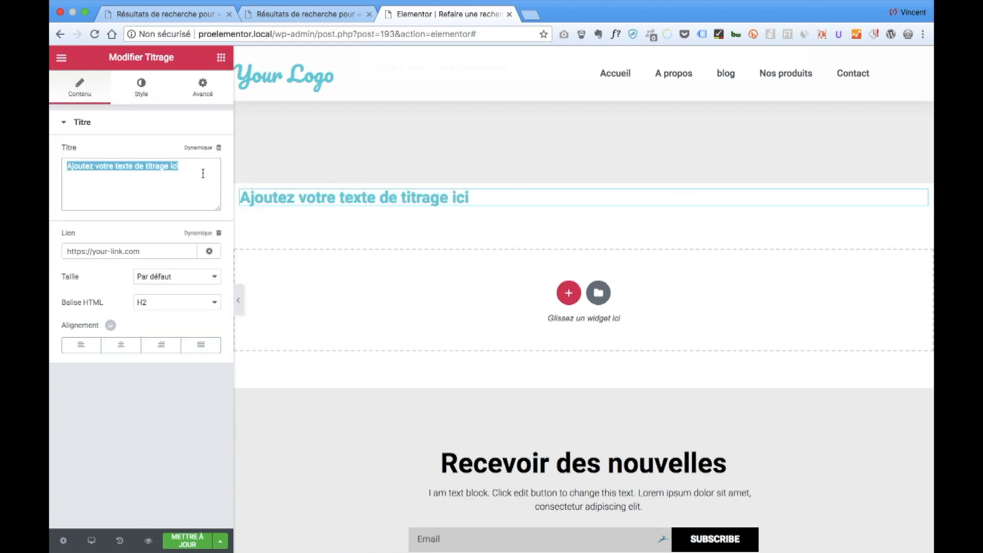
pyautogui.write('Refaire une r')
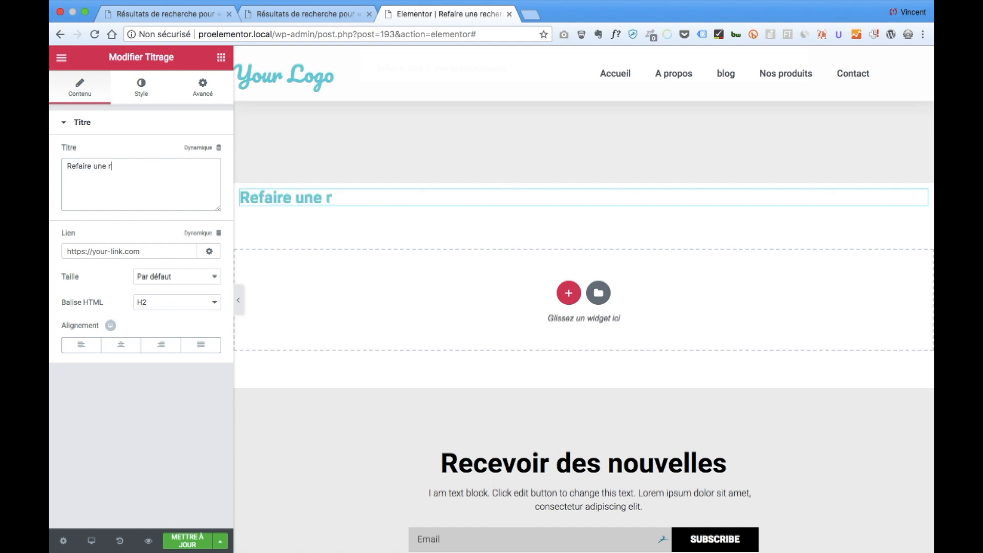
pyautogui.write('echerche ?')
pyautogui.click(118, 345)
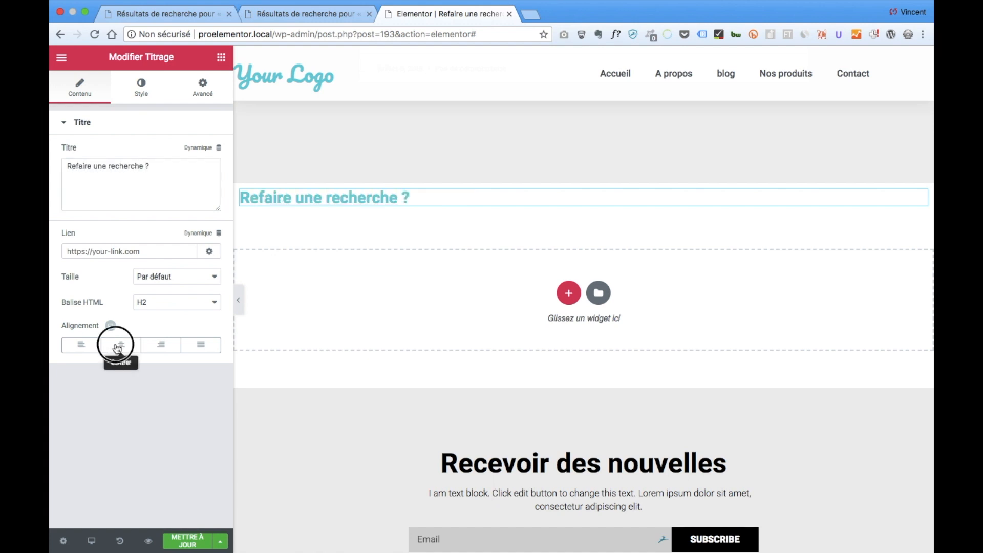
# Step: Set the heading's text colour to white and its font size to 45 px
pyautogui.click(147, 99)
pyautogui.click(206, 153)
pyautogui.moveTo(100, 221); pyautogui.dragTo(56, 121)
pyautogui.click(204, 177)
pyautogui.moveTo(72, 253); pyautogui.dragTo(94, 259)
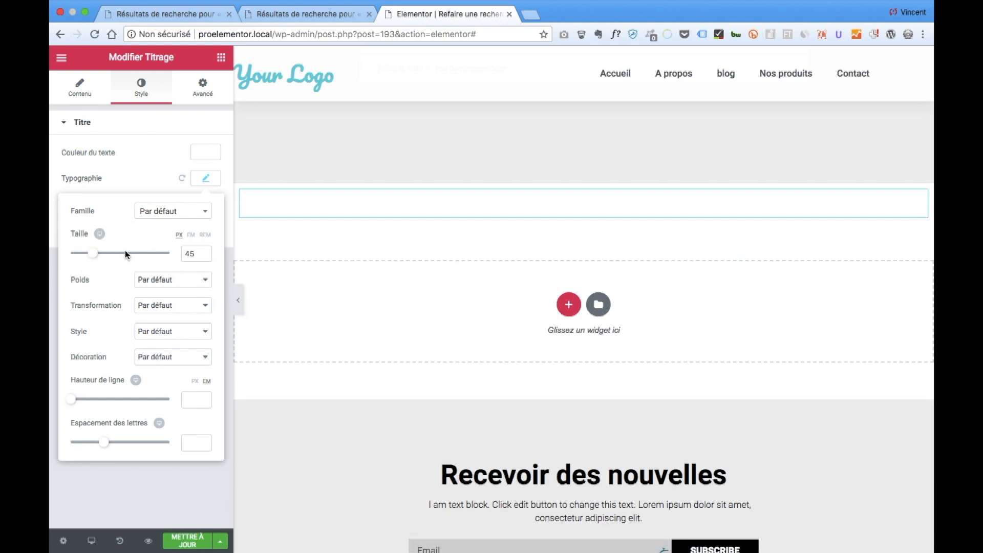
# Step: Give the heading's section a linear gradient background from light grey to dark slate blue
pyautogui.click(583, 178)
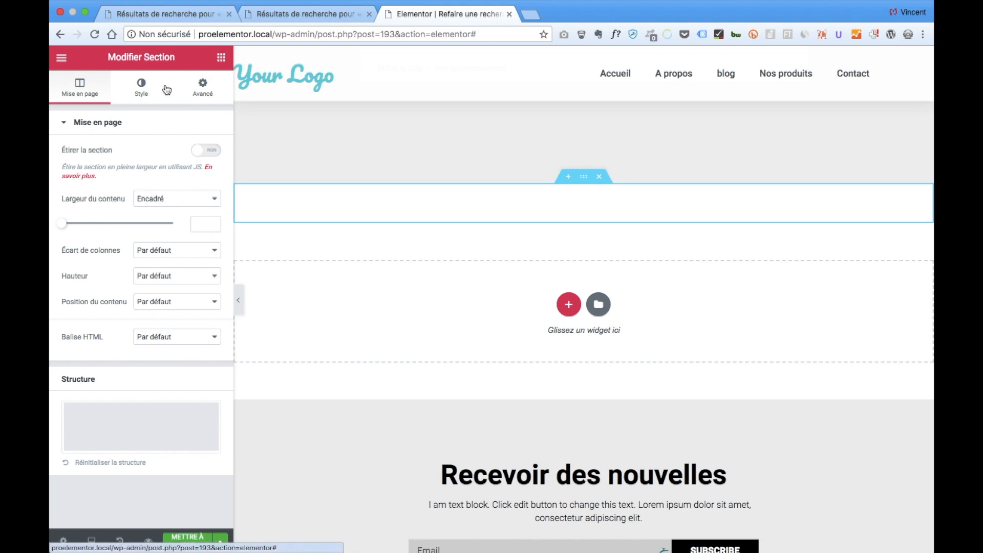
pyautogui.click(142, 87)
pyautogui.click(180, 180)
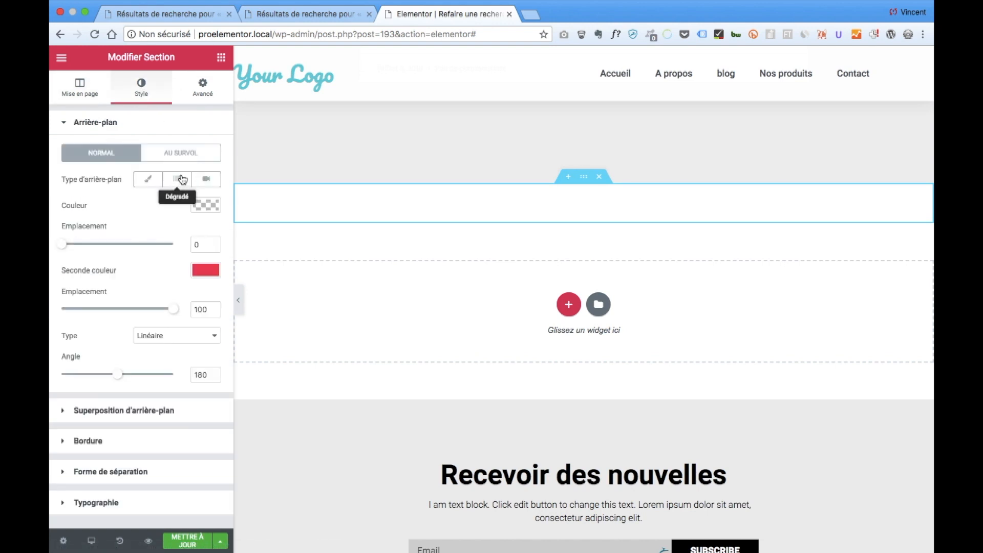
pyautogui.click(212, 210)
pyautogui.moveTo(164, 281); pyautogui.dragTo(71, 258)
pyautogui.click(204, 219)
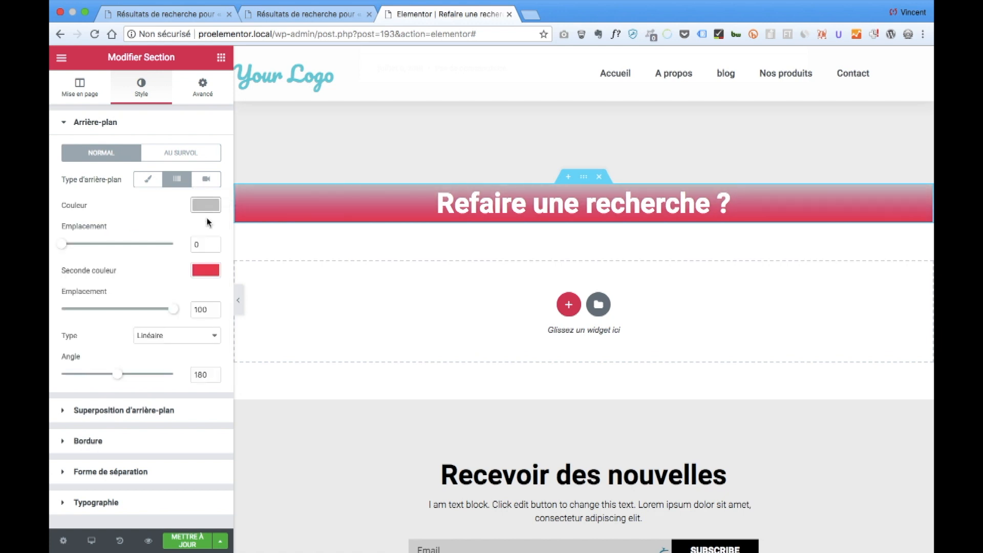
pyautogui.click(210, 271)
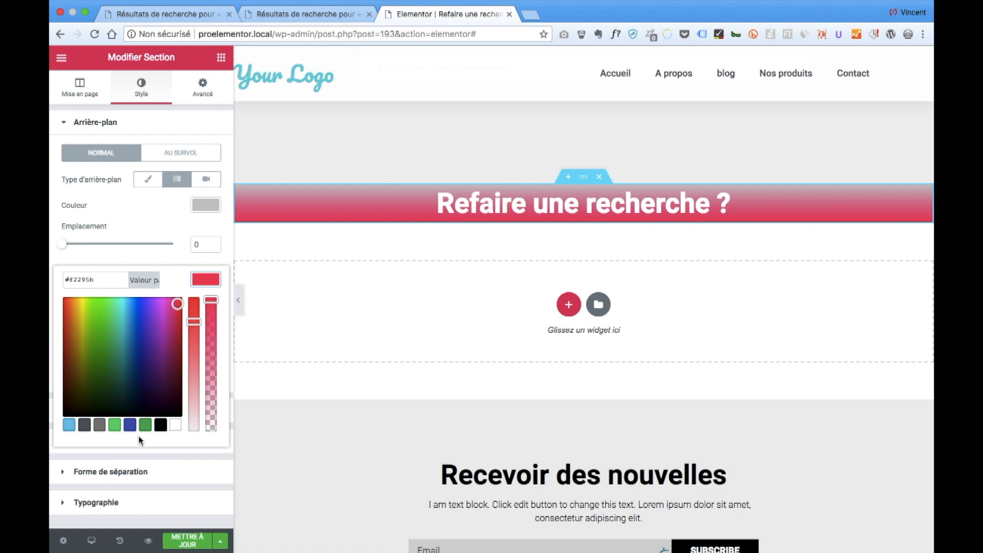
pyautogui.click(85, 426)
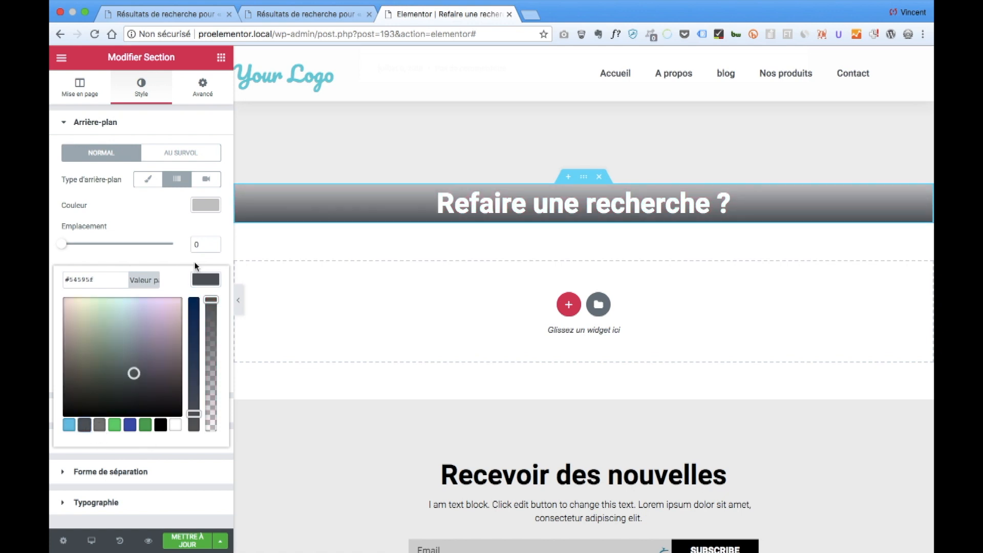
pyautogui.moveTo(198, 362); pyautogui.dragTo(185, 400)
# Step: Add a Search Form widget directly beneath the "Refaire une recherche ?" heading in the gradient section
pyautogui.click(221, 57)
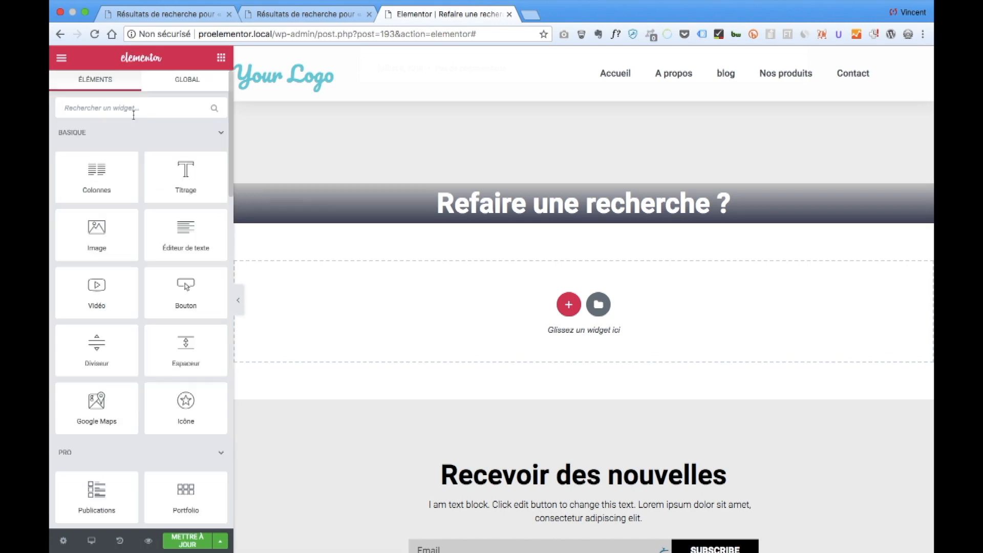
pyautogui.click(133, 114)
pyautogui.write('sear')
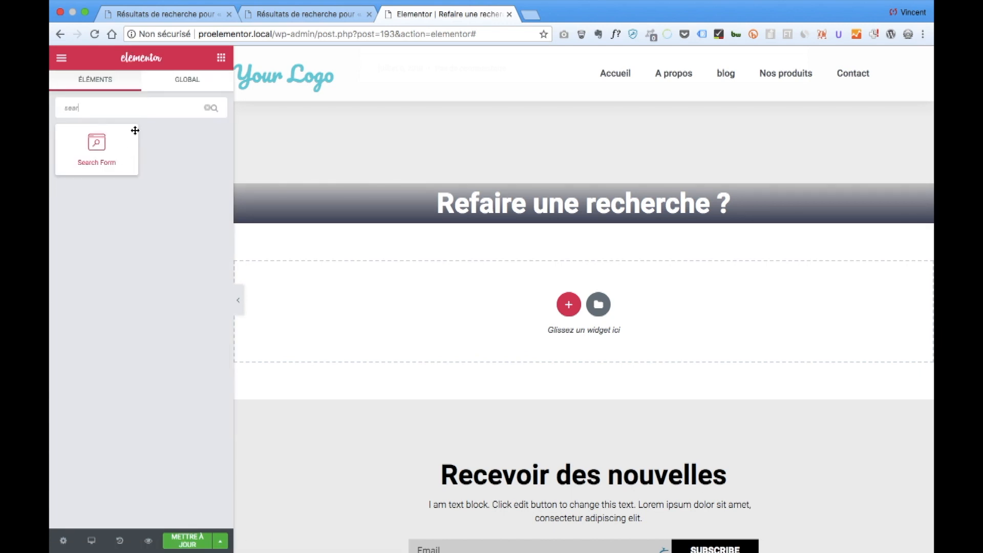
pyautogui.moveTo(115, 154); pyautogui.dragTo(530, 216)
pyautogui.click(511, 250)
# Step: Set the search form's right and left outer margins to 15% each, leaving the four margin values unlinked
pyautogui.click(141, 87)
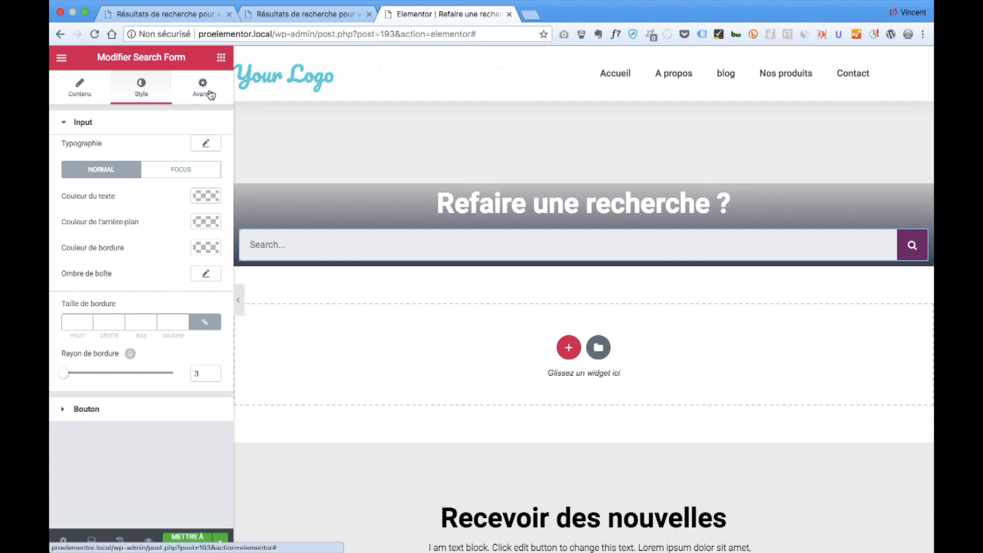
pyautogui.click(210, 95)
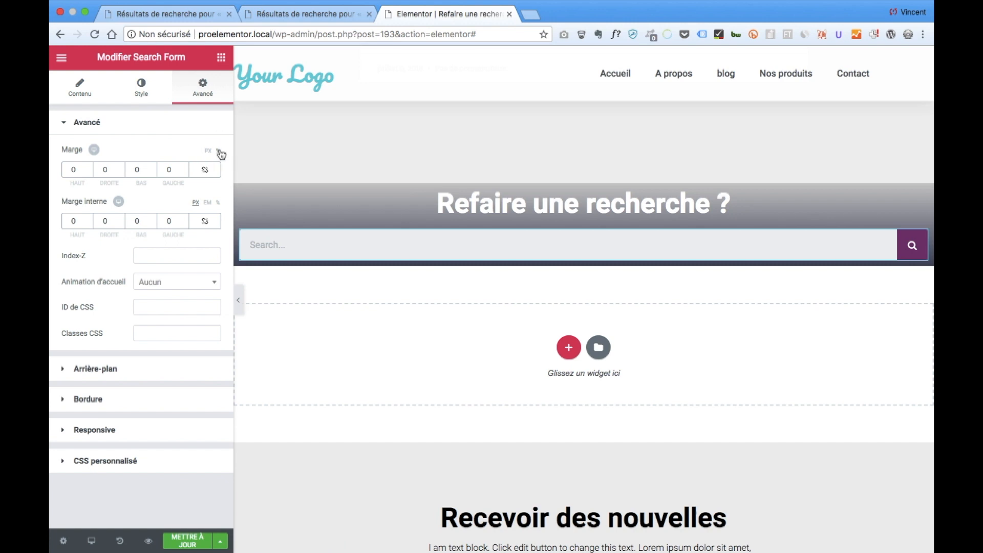
pyautogui.click(216, 167)
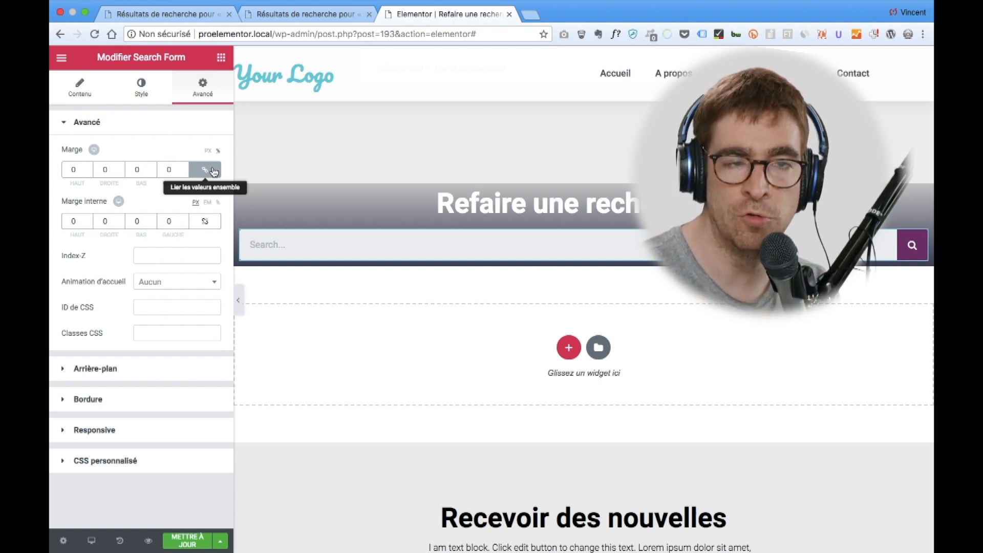
pyautogui.click(214, 170)
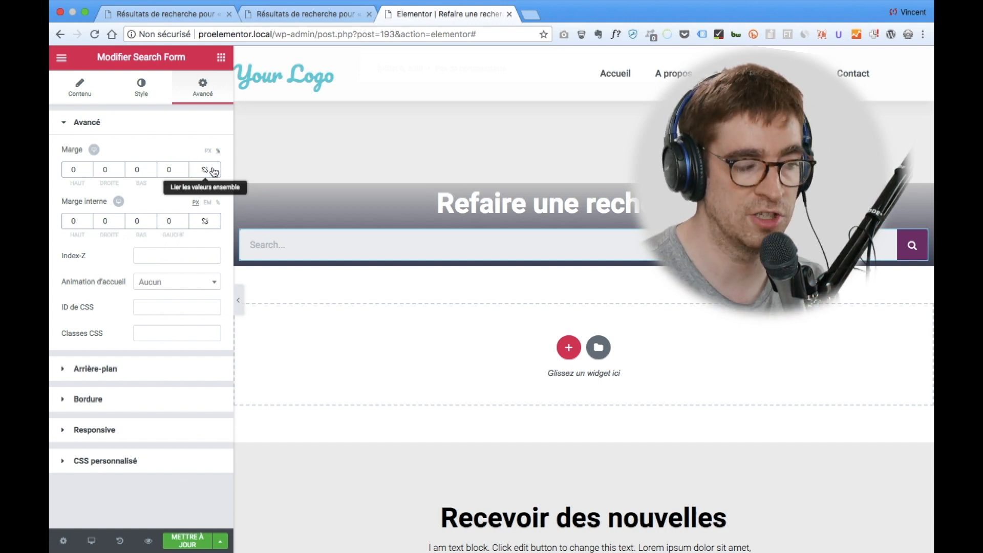
pyautogui.click(105, 170)
pyautogui.write('15')
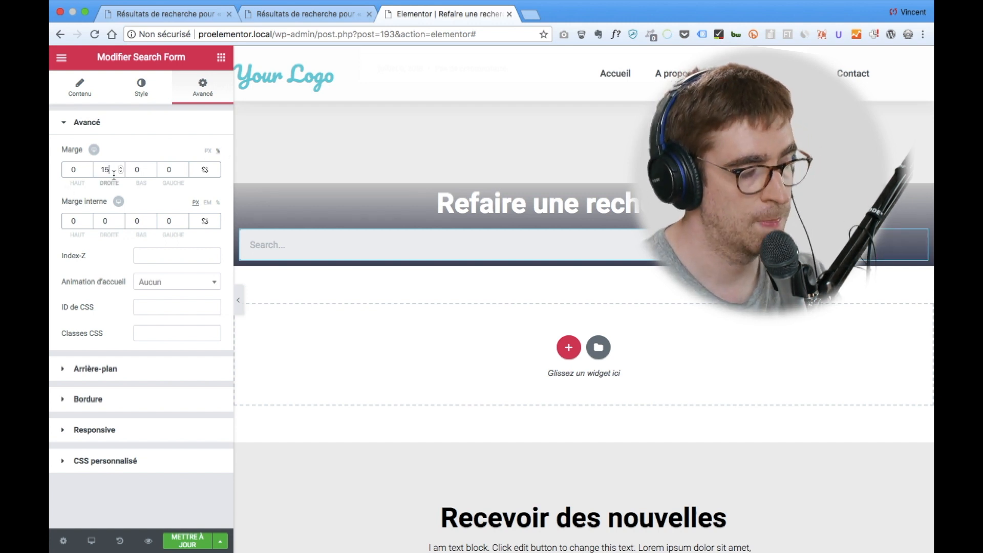
pyautogui.click(166, 171)
pyautogui.write('15')
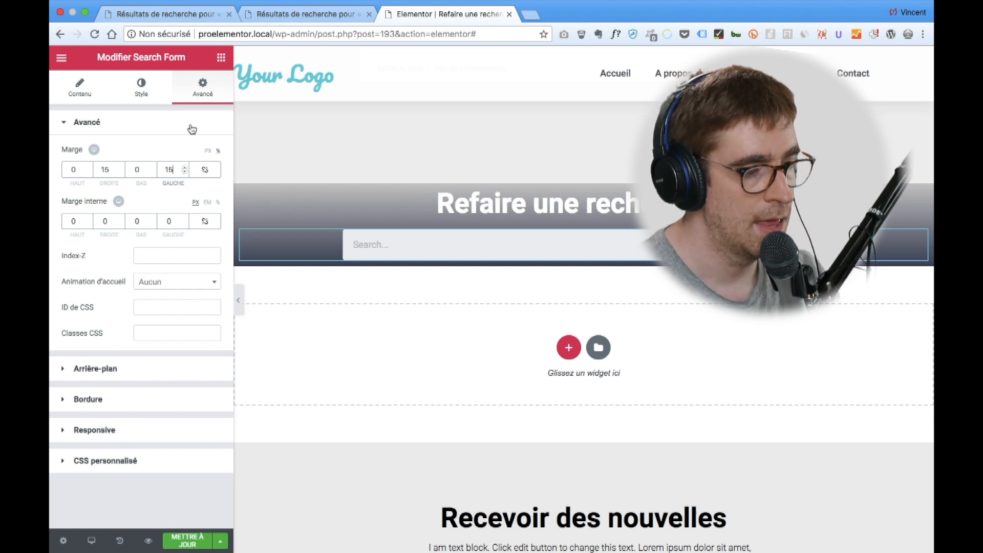
# Step: Add a spacer above the heading, then duplicate it and move one copy beneath the search form
pyautogui.click(222, 58)
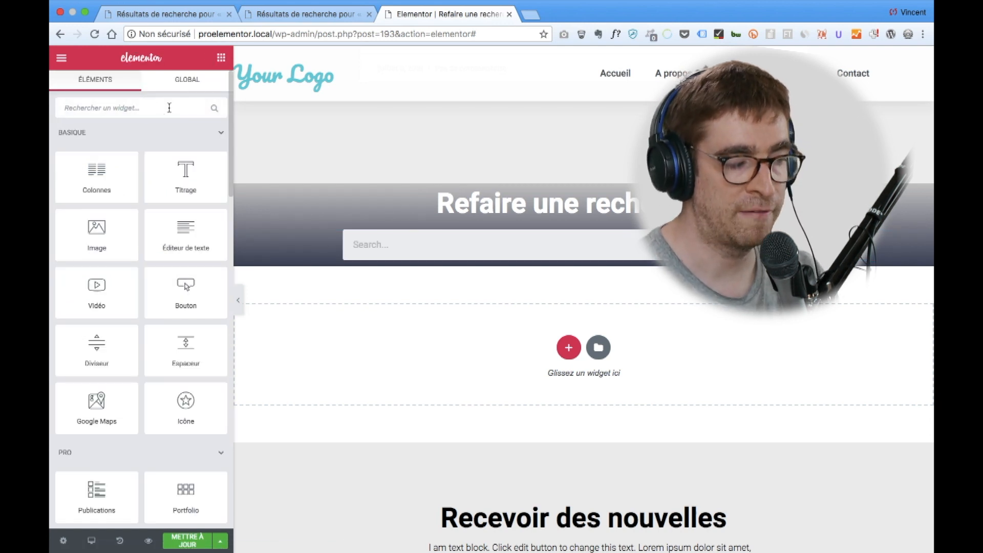
pyautogui.write('spa')
pyautogui.moveTo(106, 160); pyautogui.dragTo(490, 194)
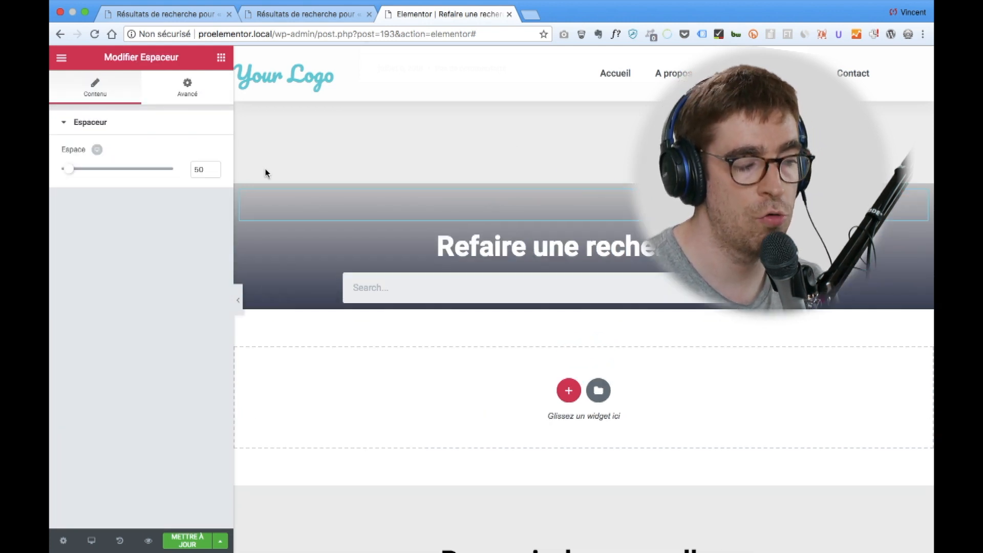
pyautogui.rightClick(634, 201)
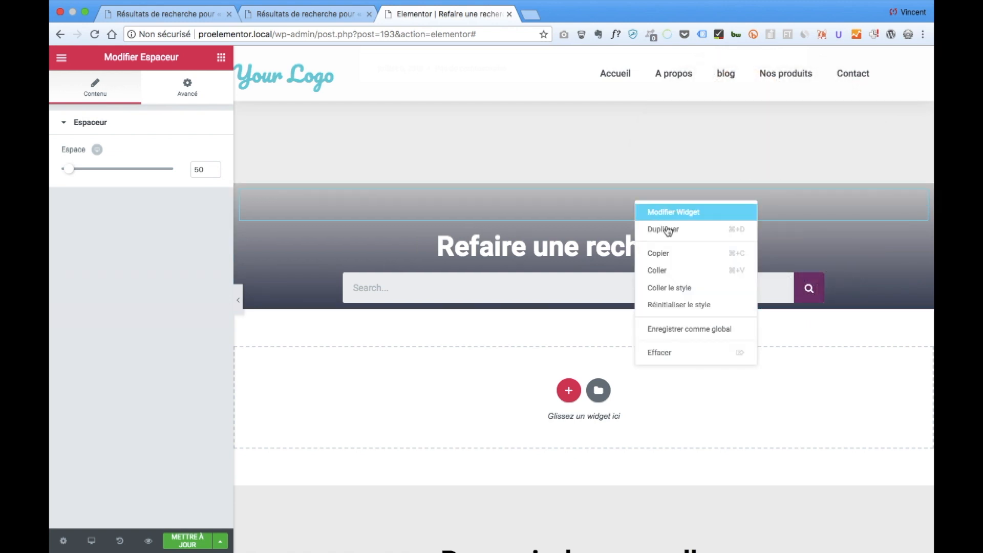
pyautogui.click(700, 229)
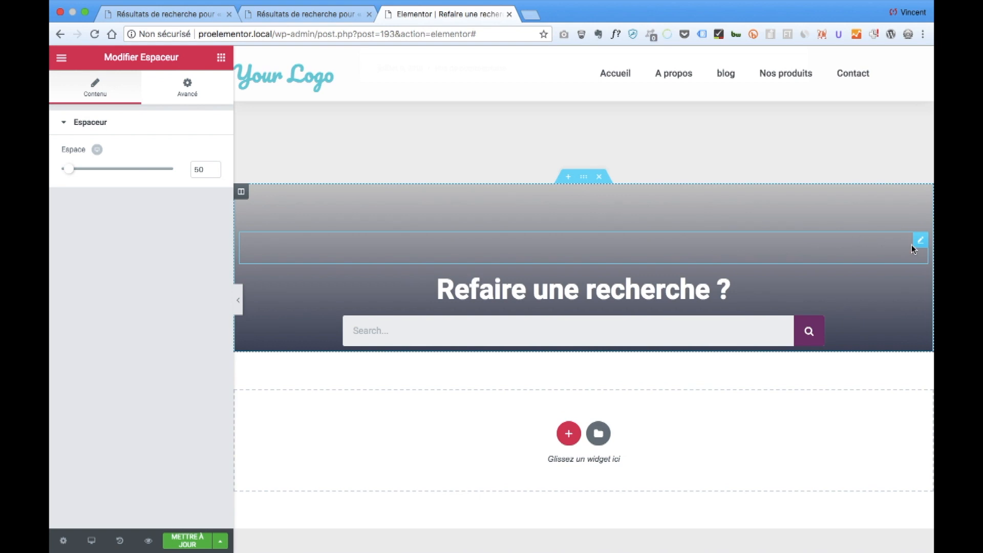
pyautogui.moveTo(923, 241); pyautogui.dragTo(775, 299)
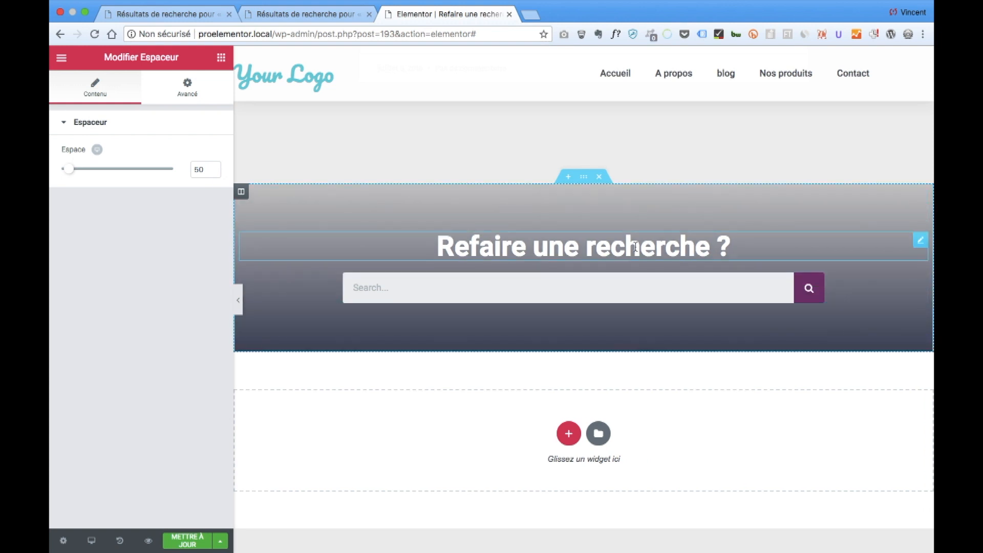
# Step: Set the search form button's background colour to the light blue #6ec1e4
pyautogui.click(700, 288)
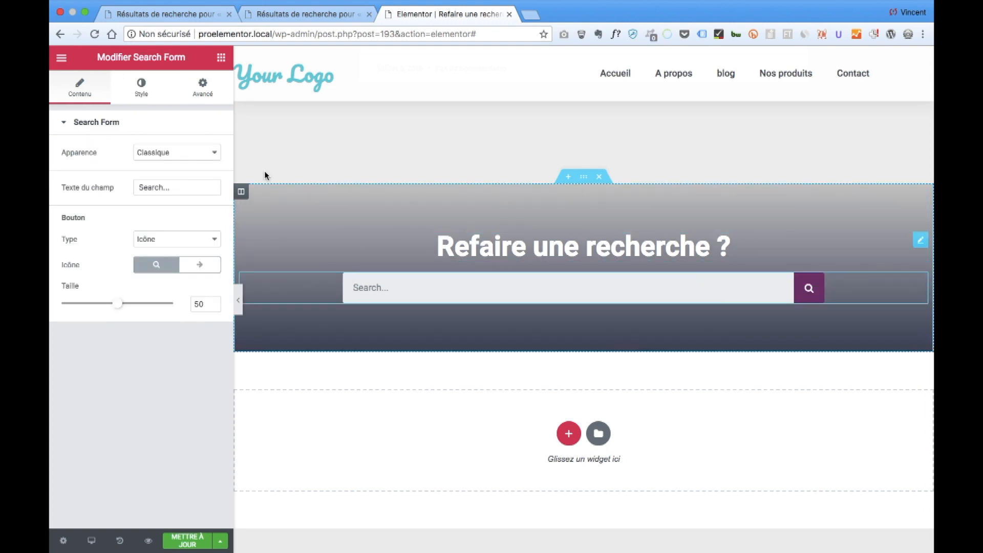
pyautogui.click(136, 86)
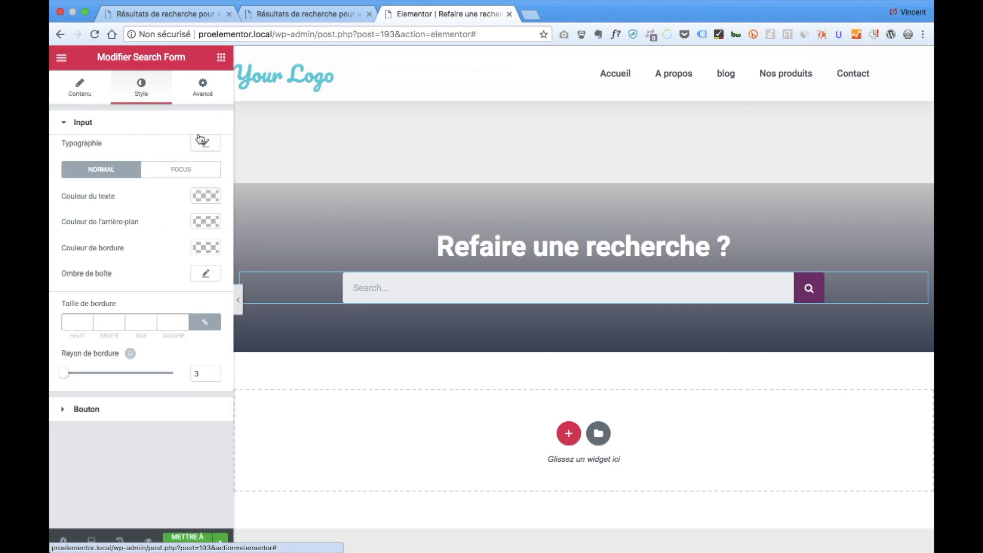
pyautogui.click(86, 409)
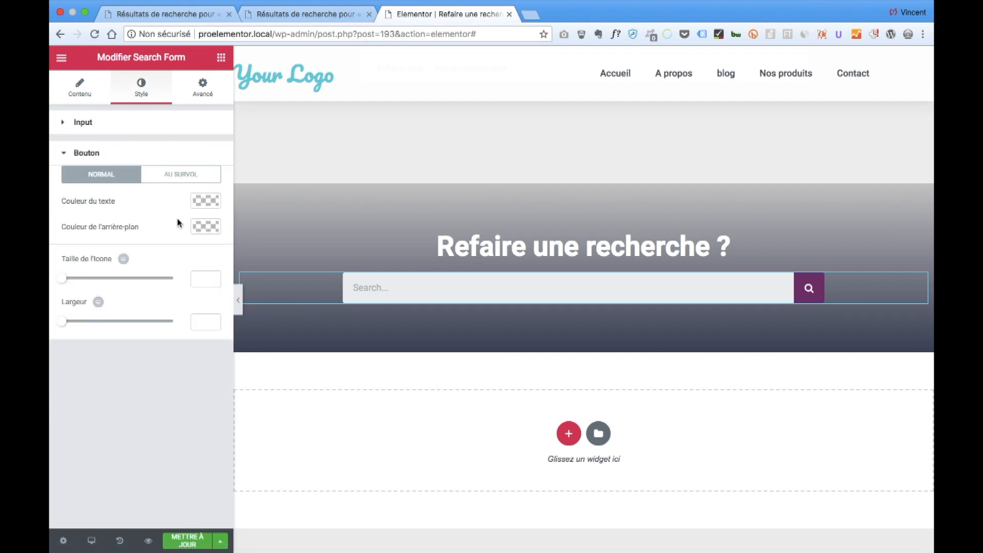
pyautogui.click(200, 229)
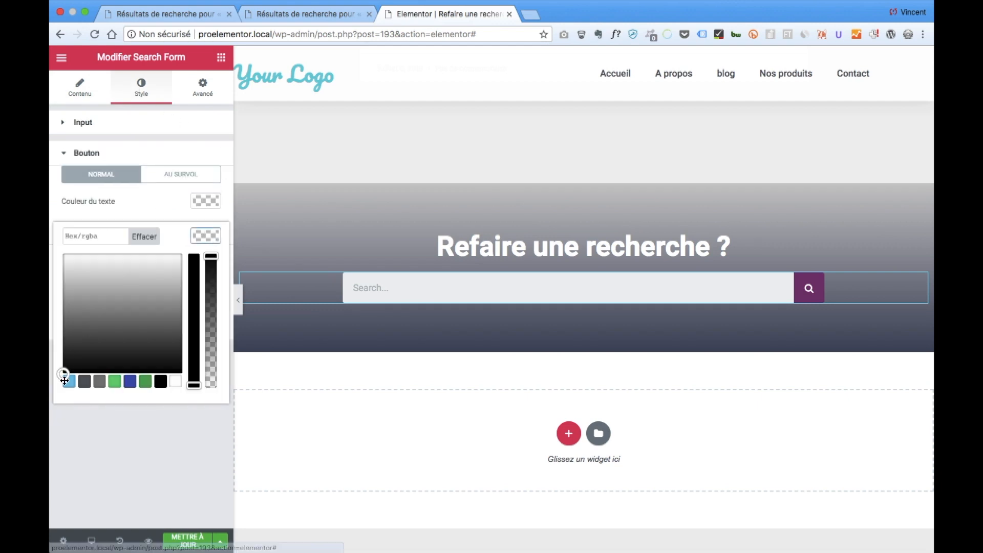
pyautogui.click(70, 383)
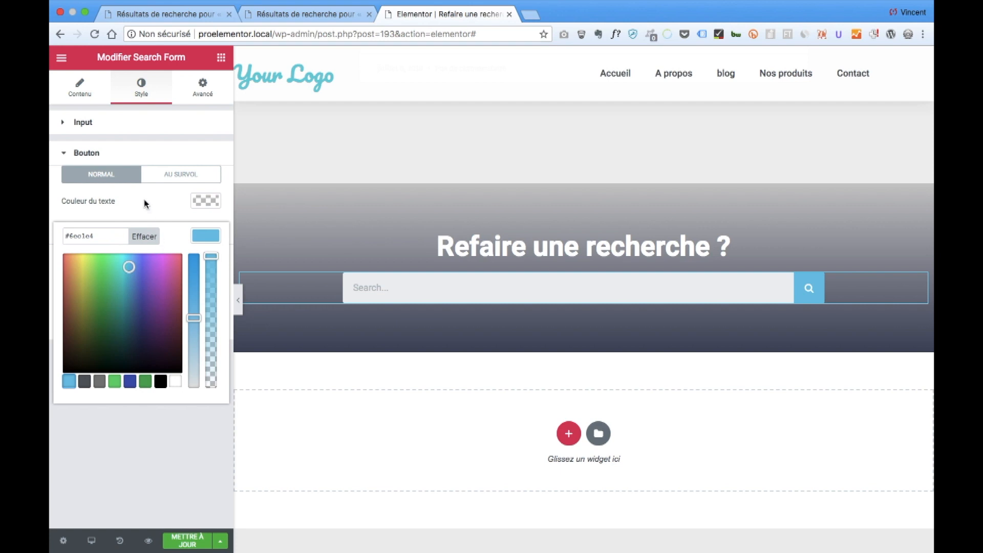
pyautogui.click(177, 150)
pyautogui.click(175, 160)
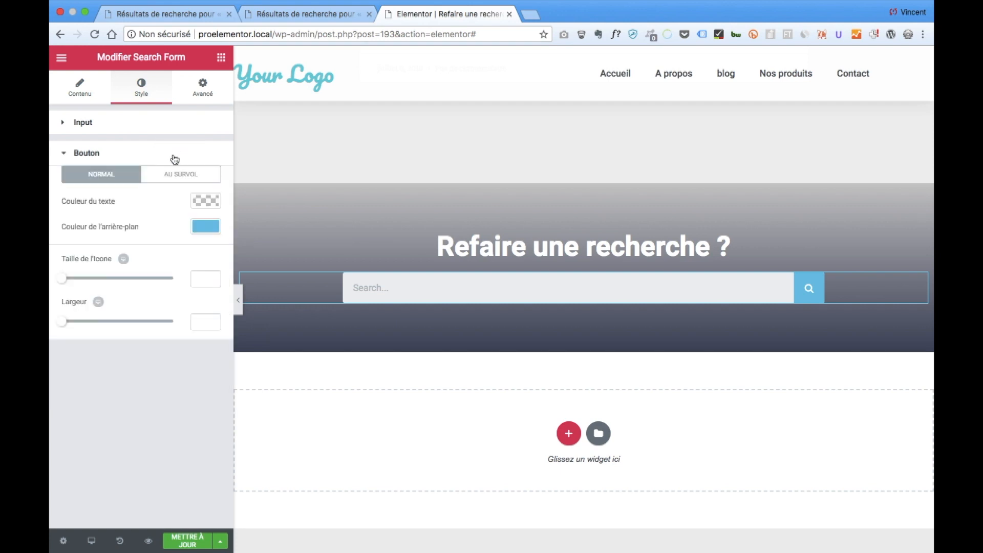
# Step: Add a box shadow to the search input and set its placeholder text to "Rechercher"
pyautogui.click(152, 129)
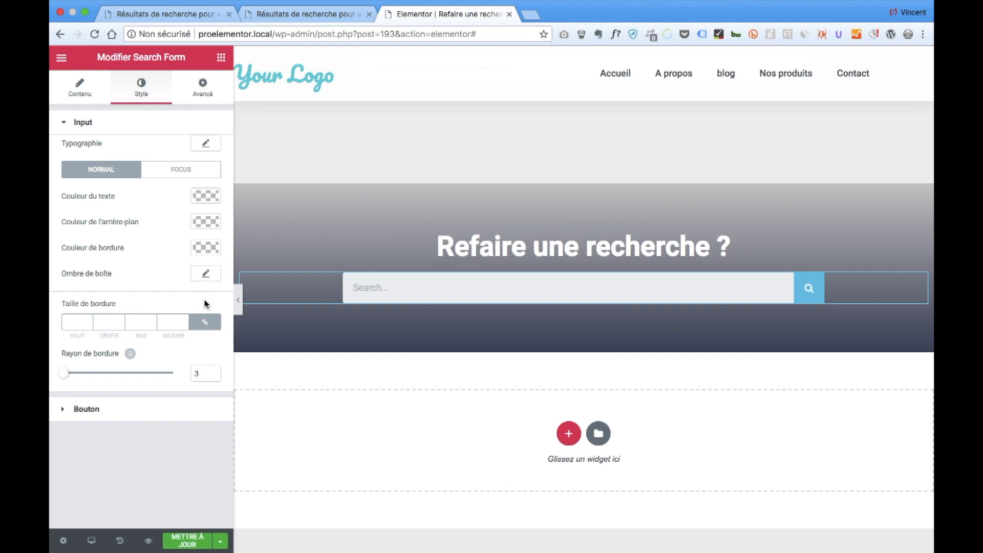
pyautogui.click(205, 278)
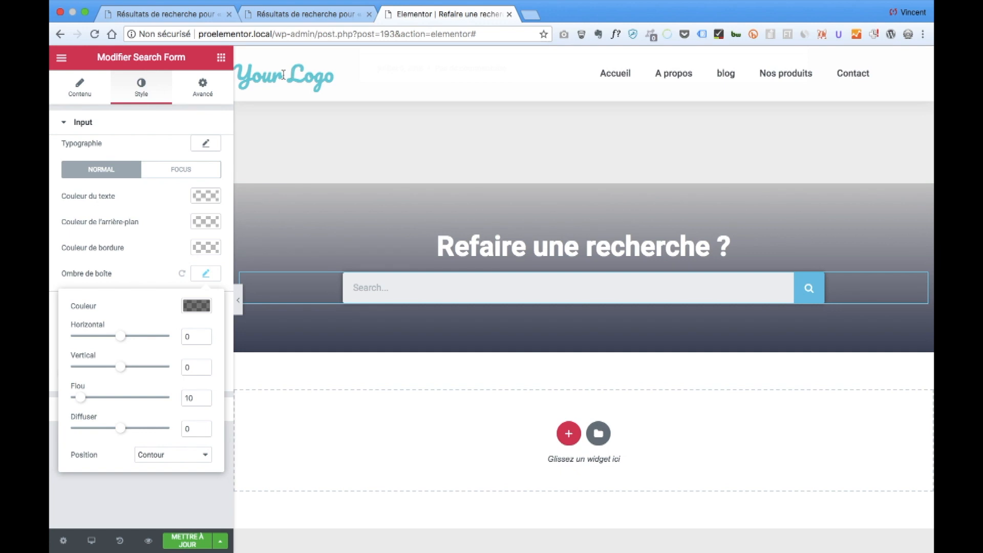
pyautogui.click(83, 85)
pyautogui.tripleClick(154, 188)
pyautogui.press('BackSpace')
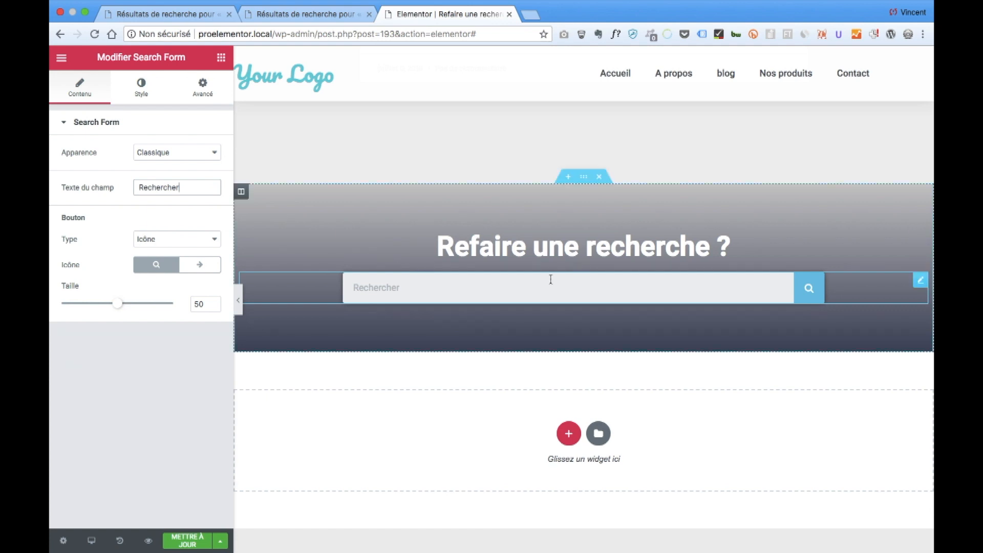
# Step: Set the gradient section's entrance animation to Fade In Right, checking against the existing results page
pyautogui.click(194, 15)
pyautogui.click(405, 14)
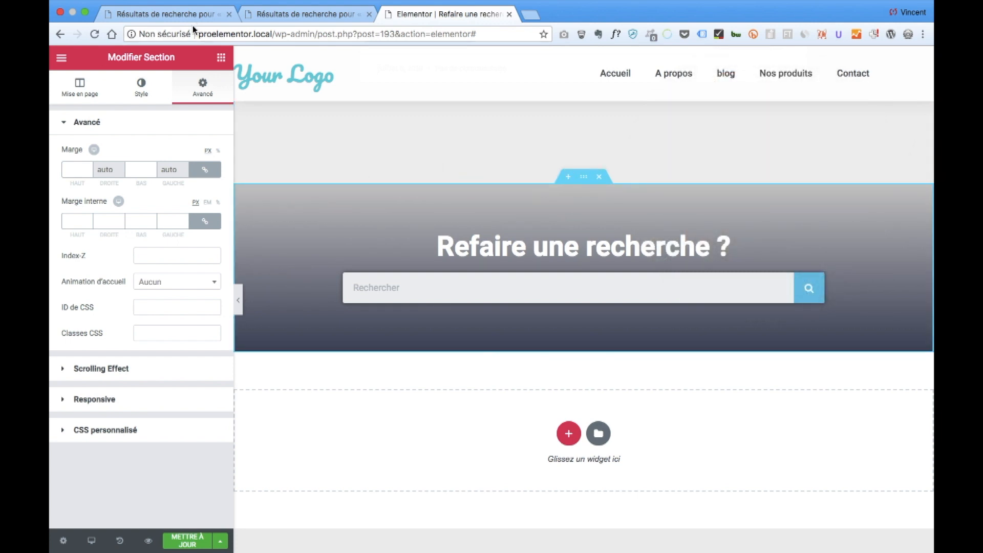
pyautogui.click(205, 95)
pyautogui.click(186, 286)
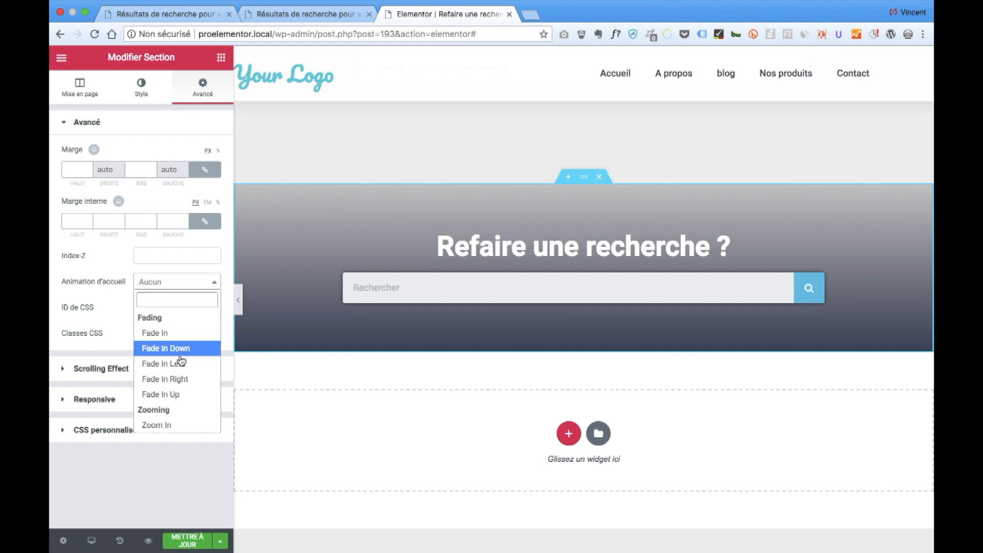
pyautogui.click(176, 382)
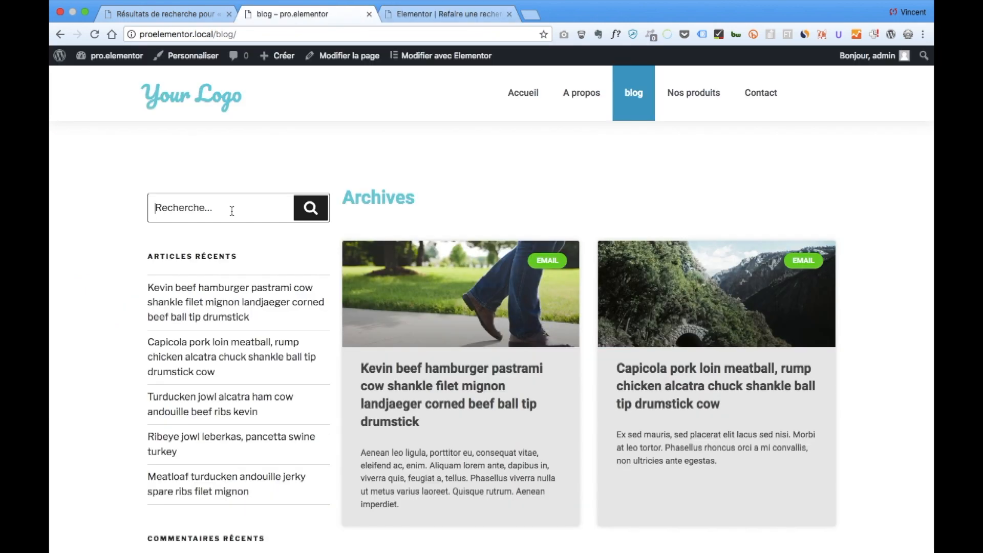
# Step: Search the live blog for "orem" and examine the results page's post cards and lower sections
pyautogui.write('orem')
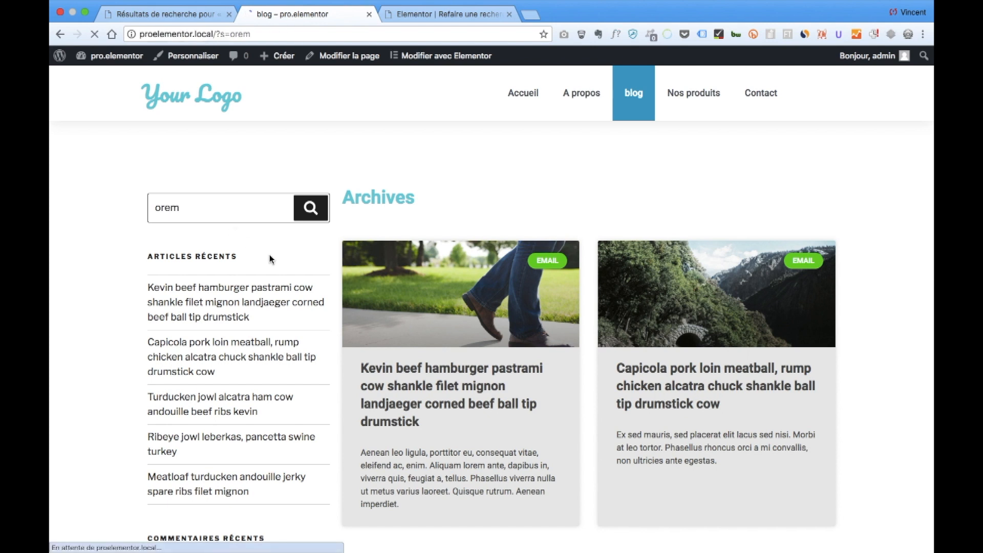
pyautogui.scroll(-3, 363, 328)
pyautogui.scroll(-10, 361, 324)
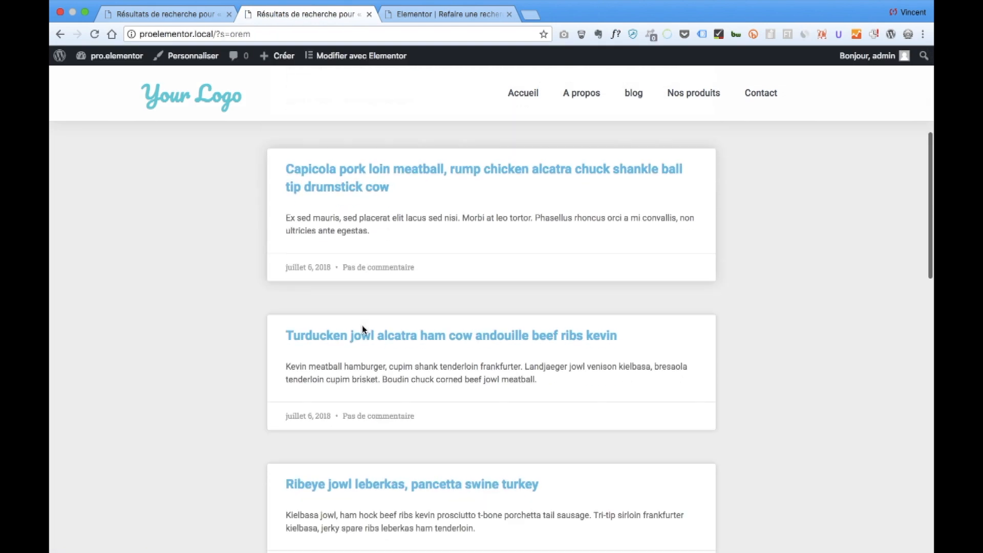
pyautogui.scroll(-5, 362, 326)
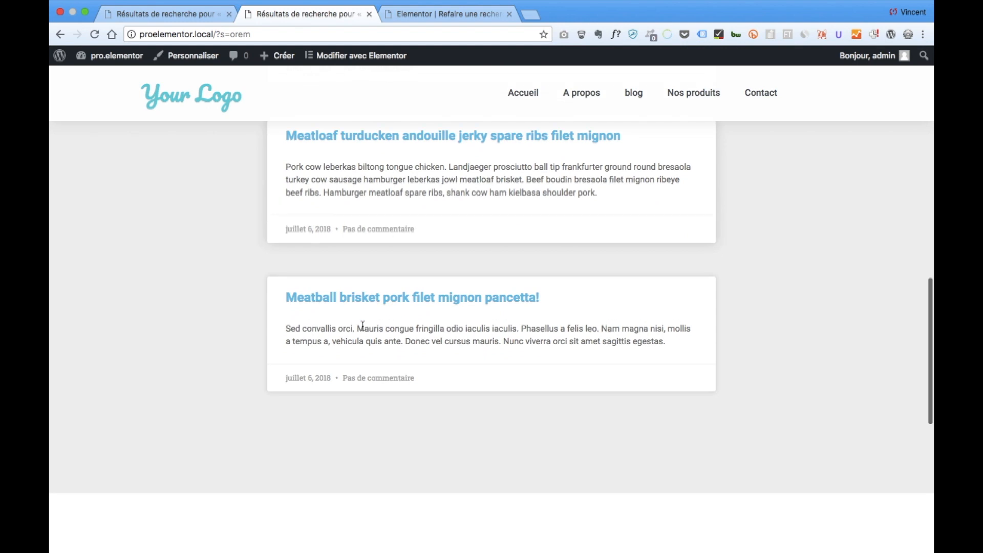